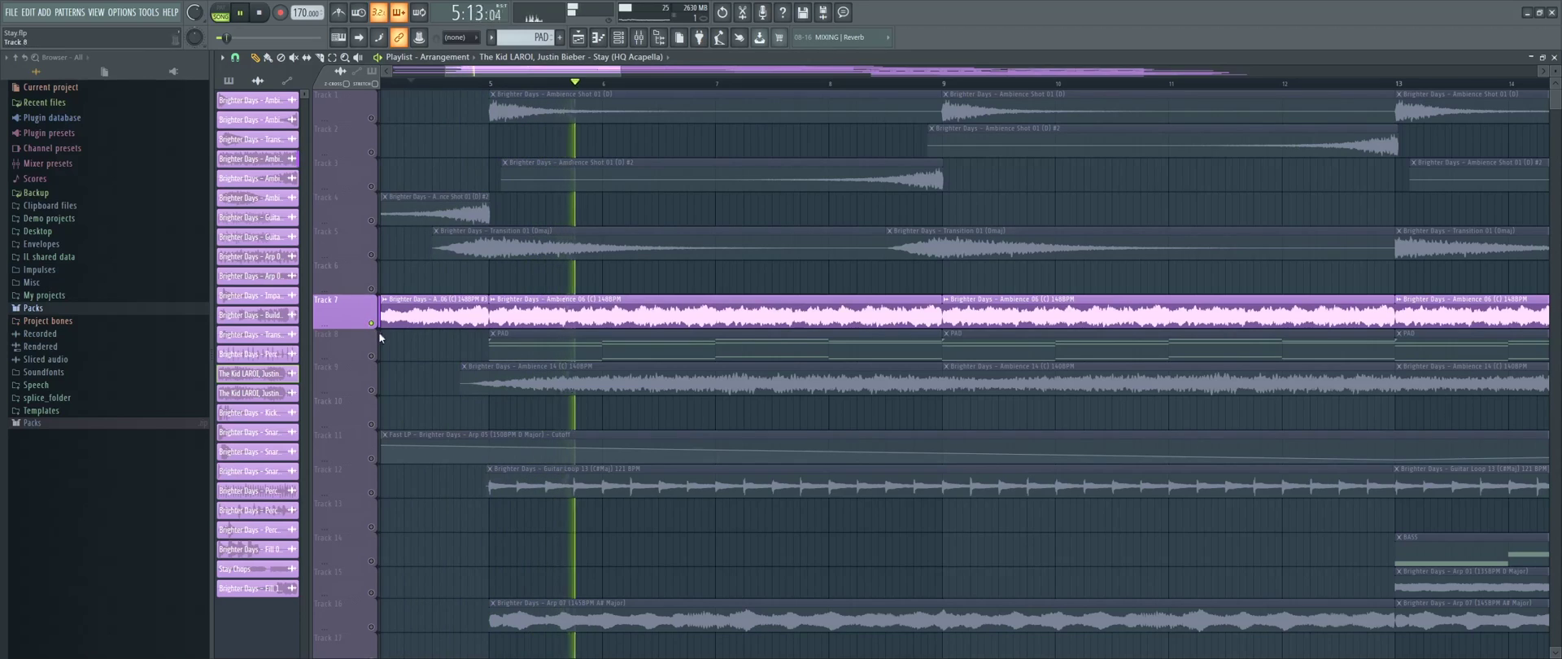
Stop playback, solo the ambience loop on Track 9, and play it
scroll(406, 349, "down", 1)
key("space")
left_click(373, 356)
key("space")
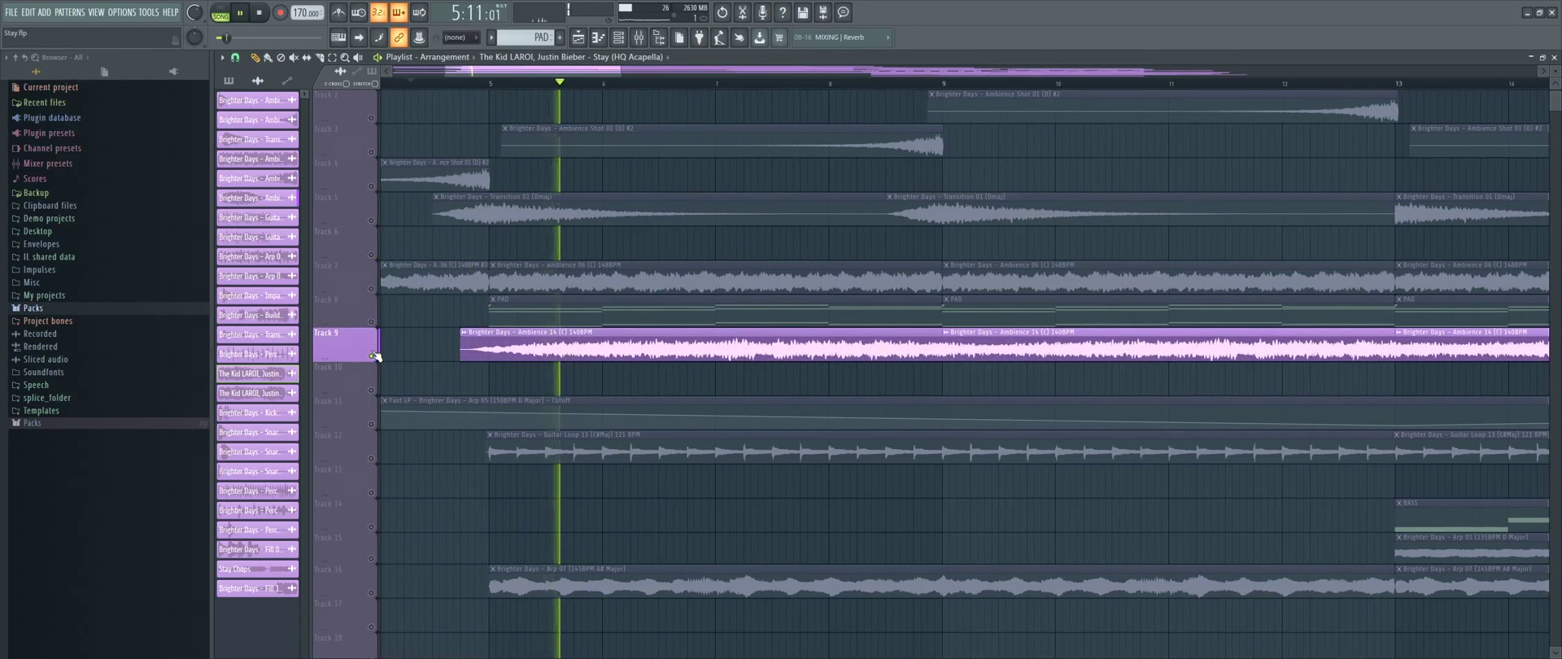
Solo the guitar loop on Track 12 and play it back
left_click(375, 451)
scroll(405, 438, "down", 2)
key("space")
key("space")
scroll(409, 431, "down", 1)
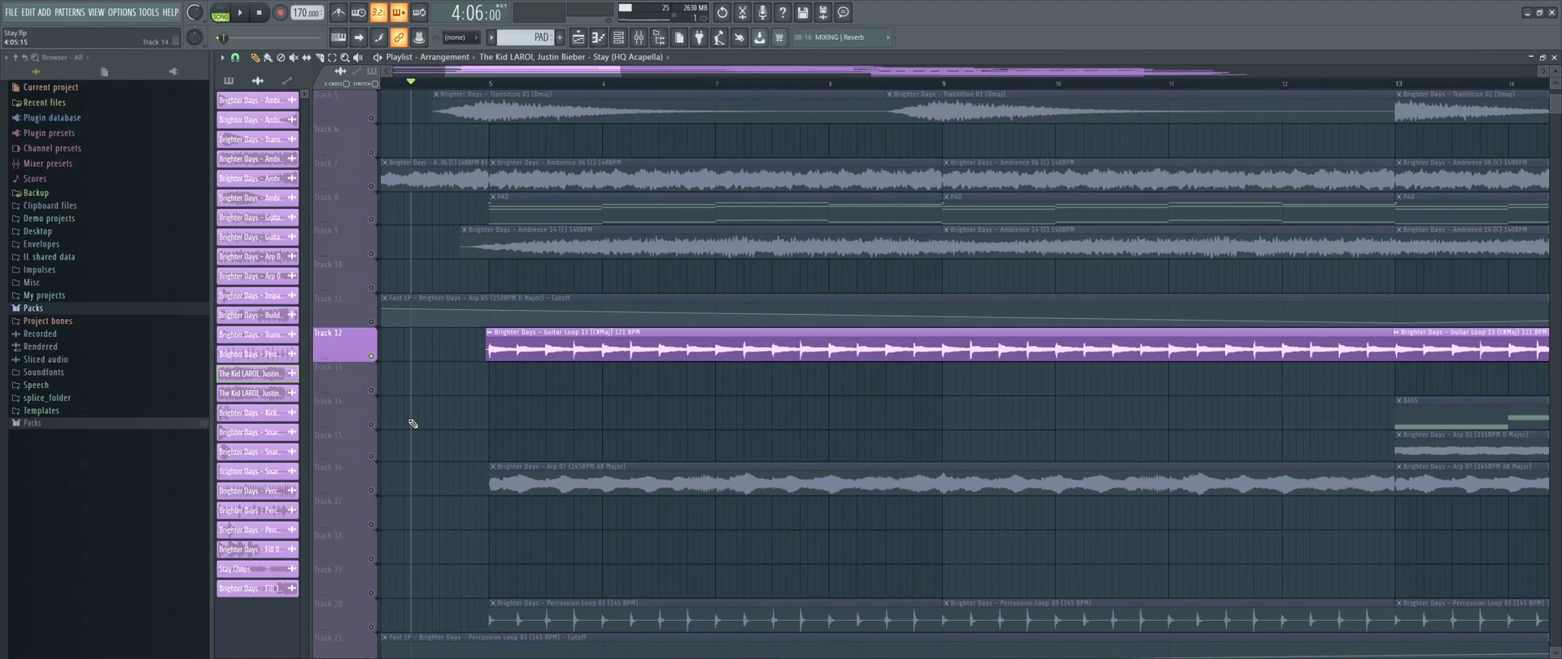
Solo and play the Arp 07 loop on Track 16, followed by the PAD pattern on Track 8
left_click(370, 490)
key("space")
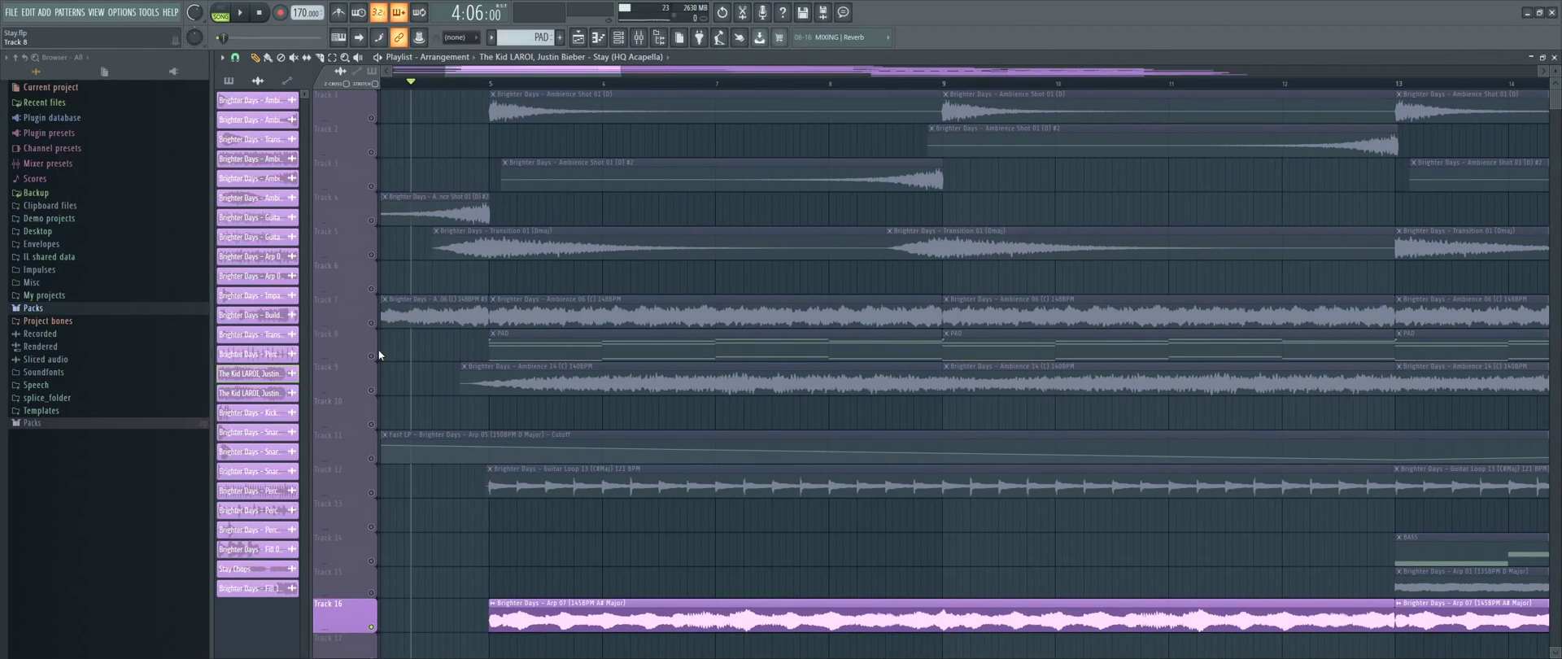
left_click(375, 356)
key("space")
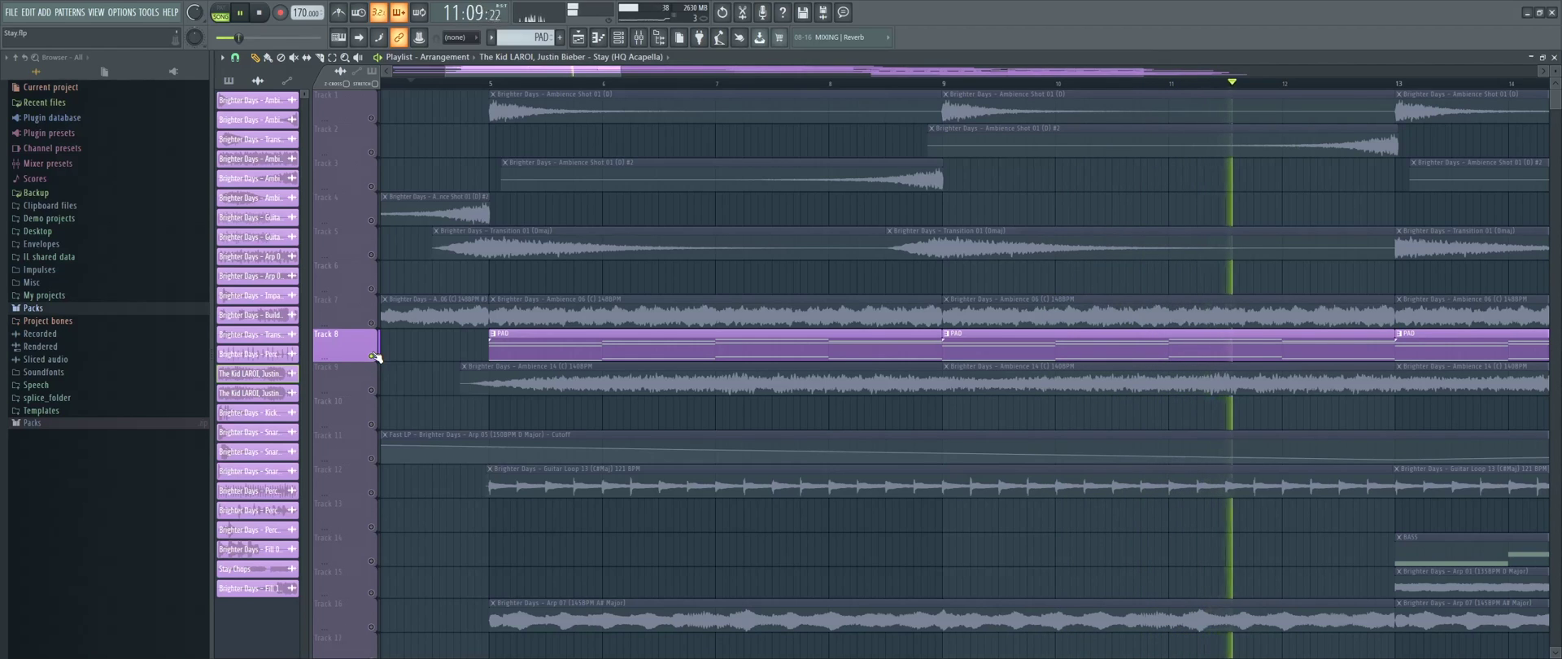
scroll(374, 356, "down", 5)
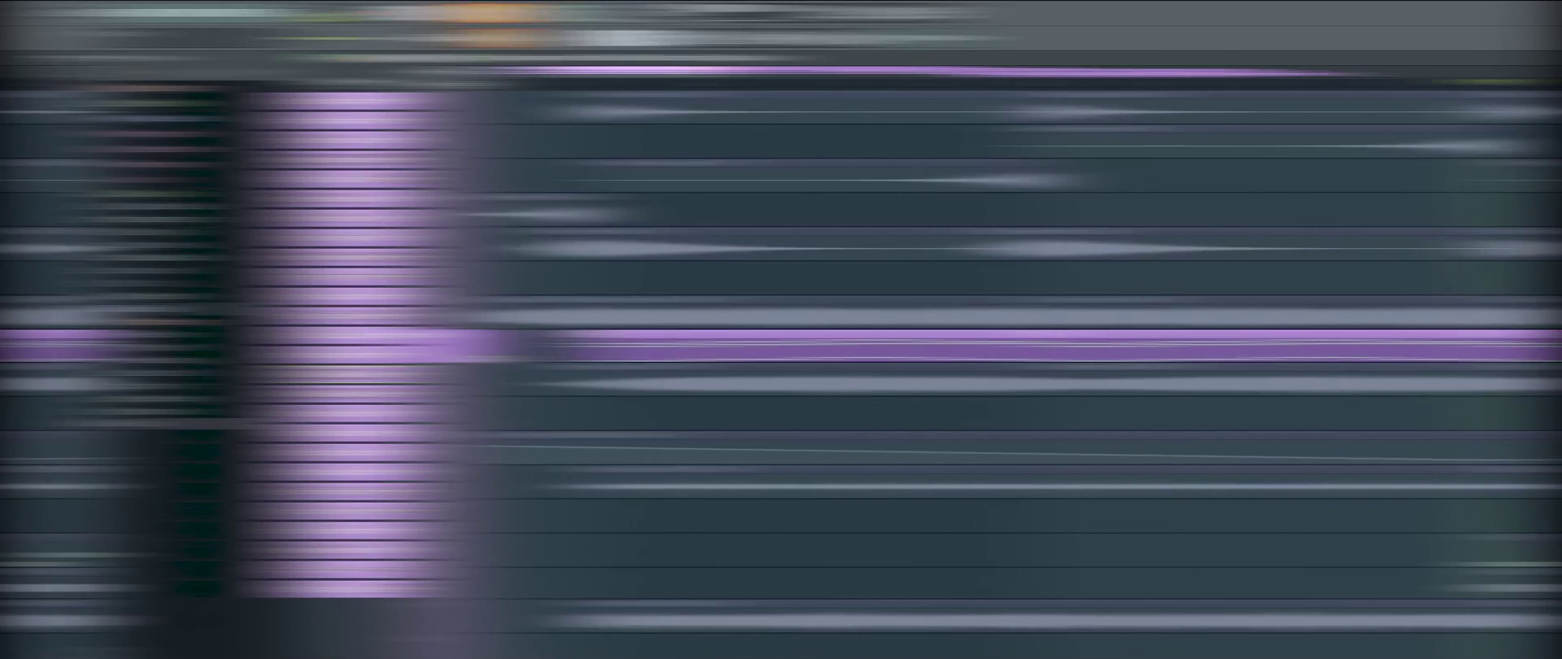
key("space")
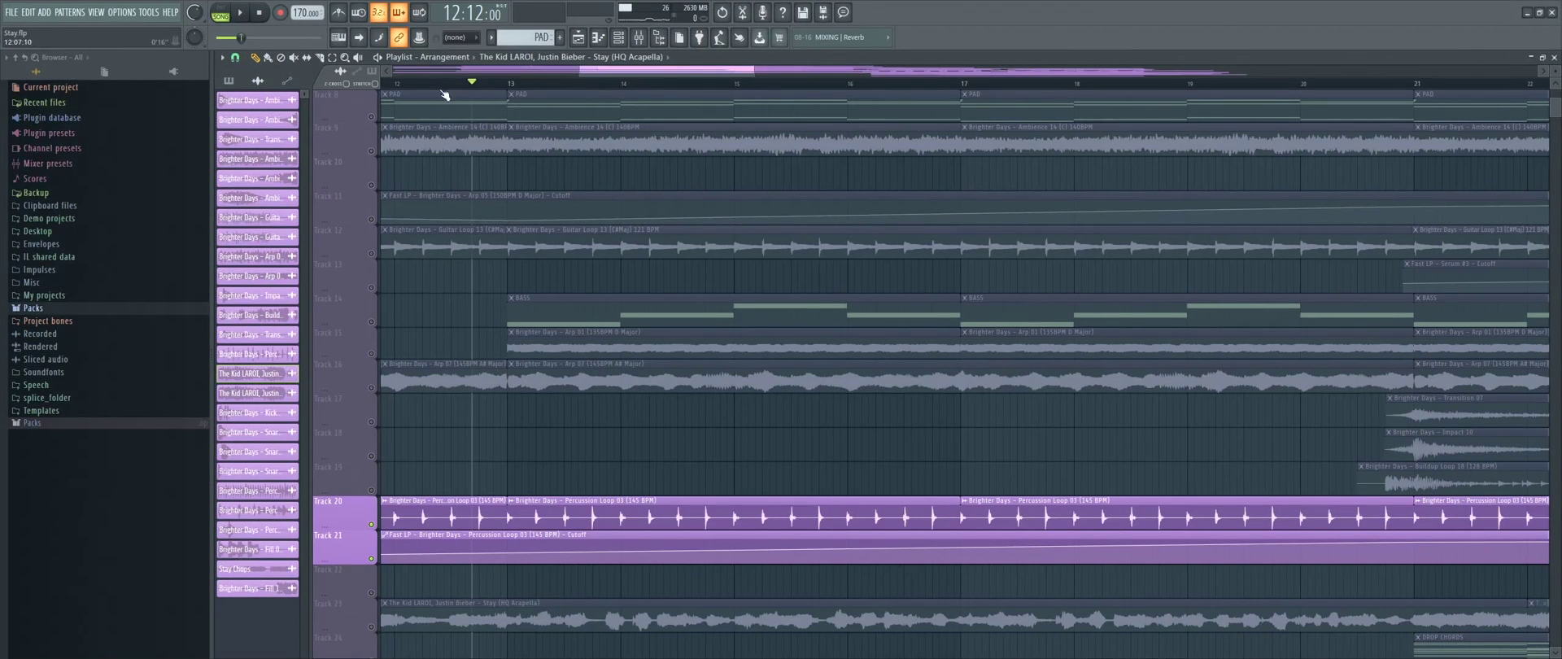
Play the soloed percussion loop, BASS pattern, Track 15 arp and DROP CHORDS pattern in turn
key("space")
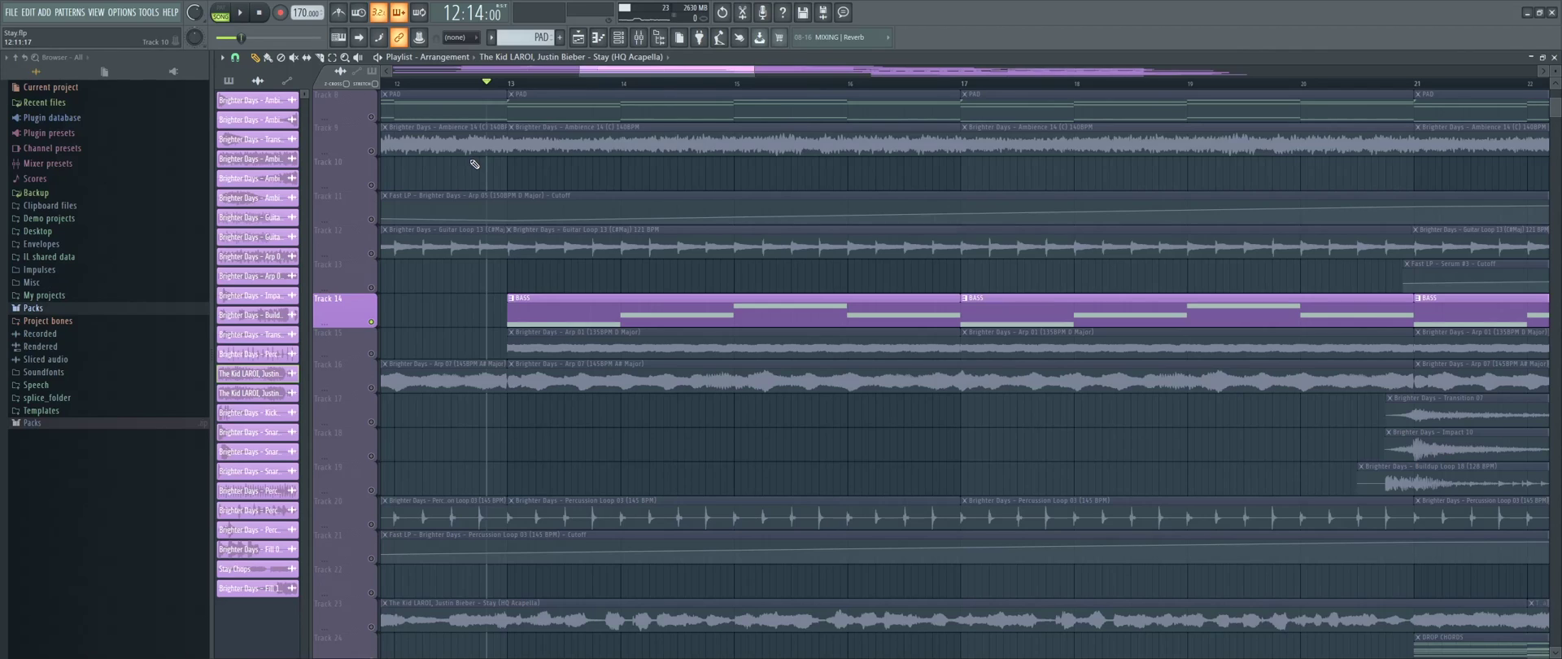
key("space")
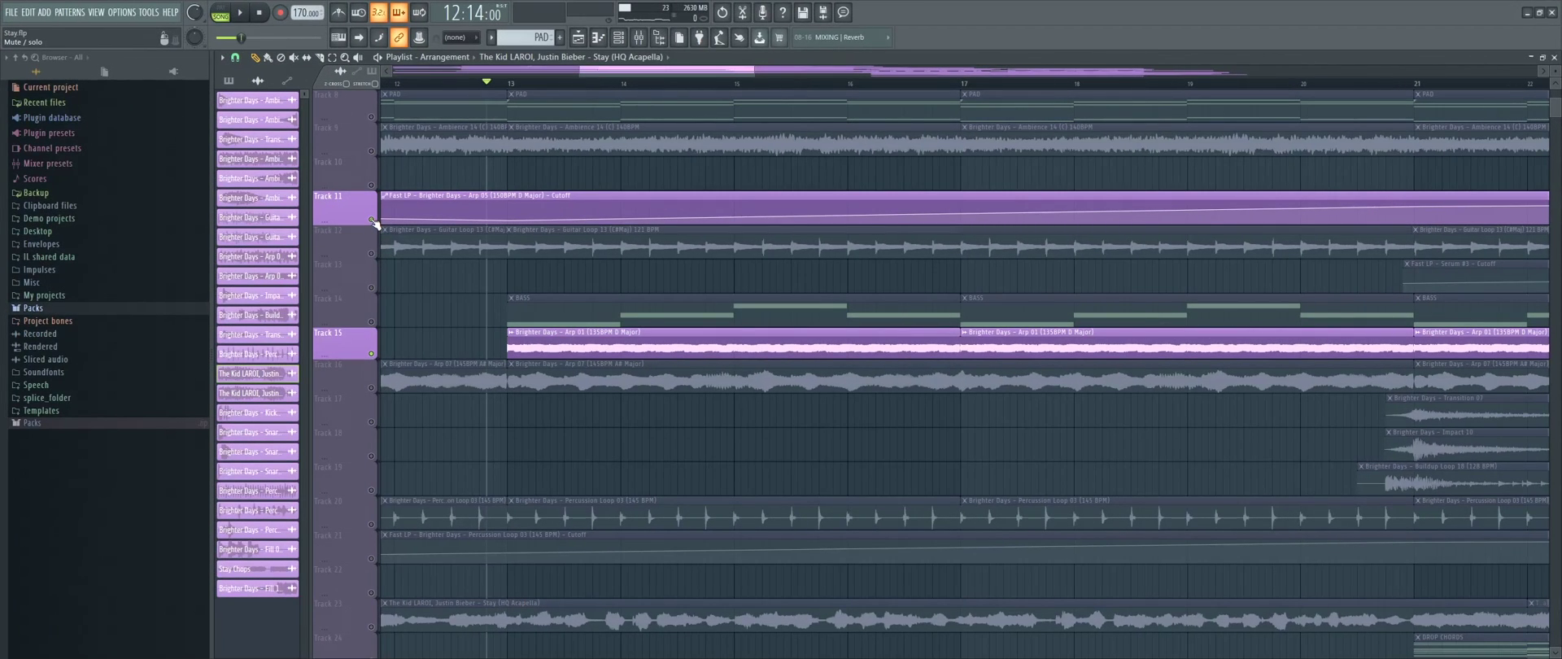
key("space")
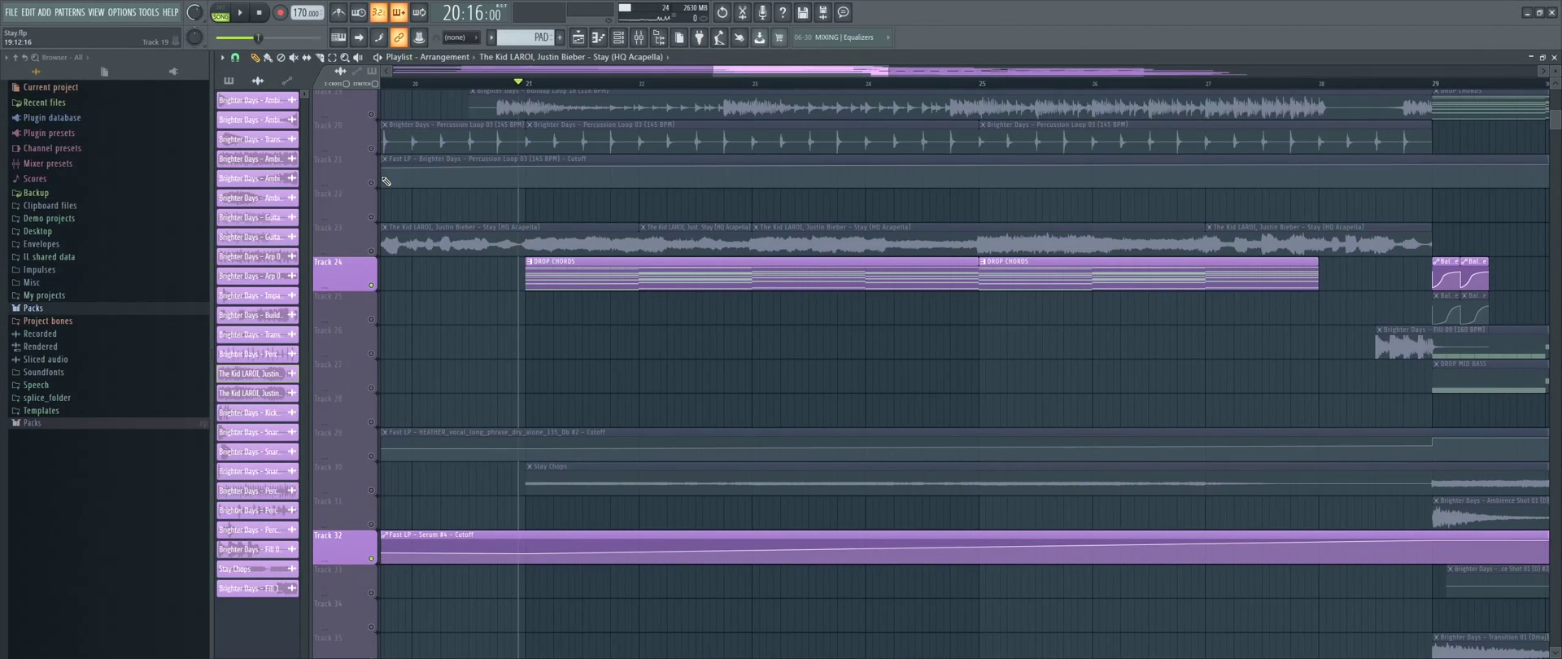
key("space")
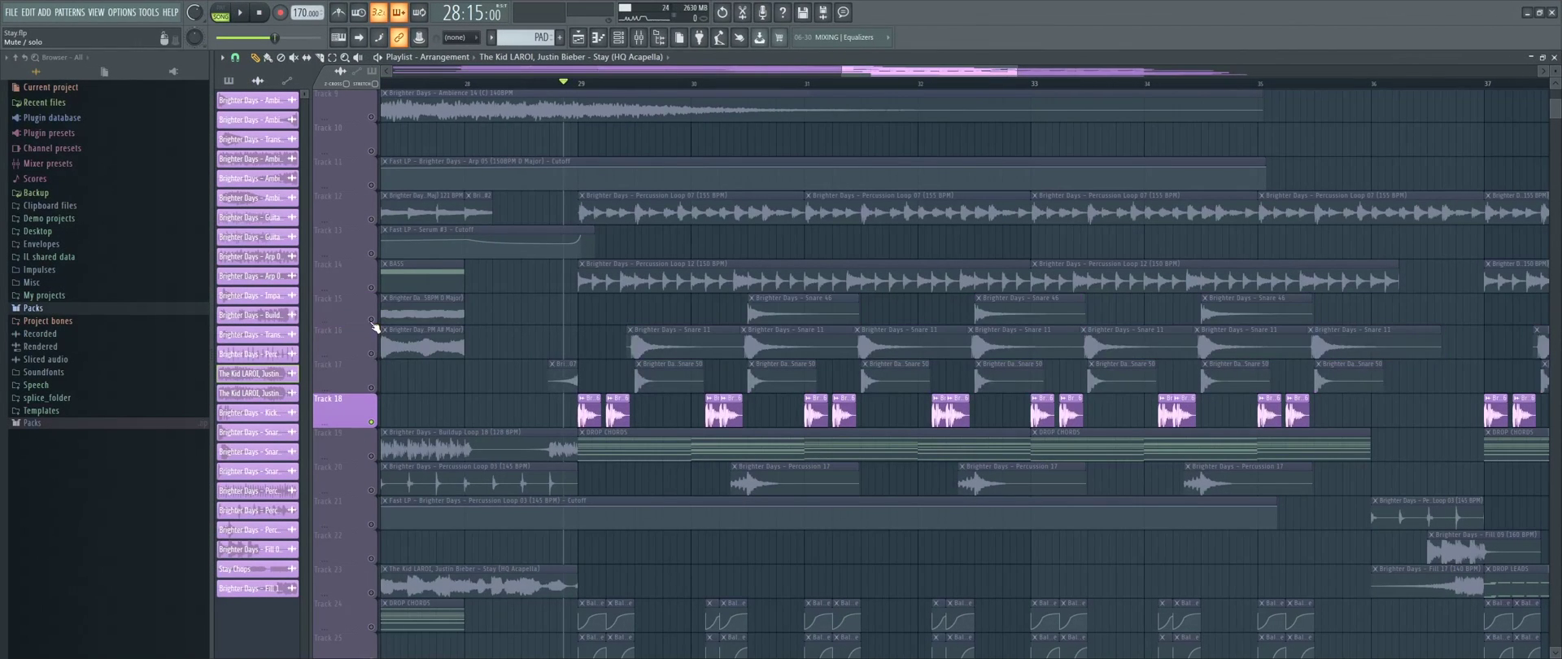
Play the soloed drum hits on Track 18, adding the snares on Tracks 17 and 16
key("space")
left_click_drag(374, 387, 374, 356)
key("space")
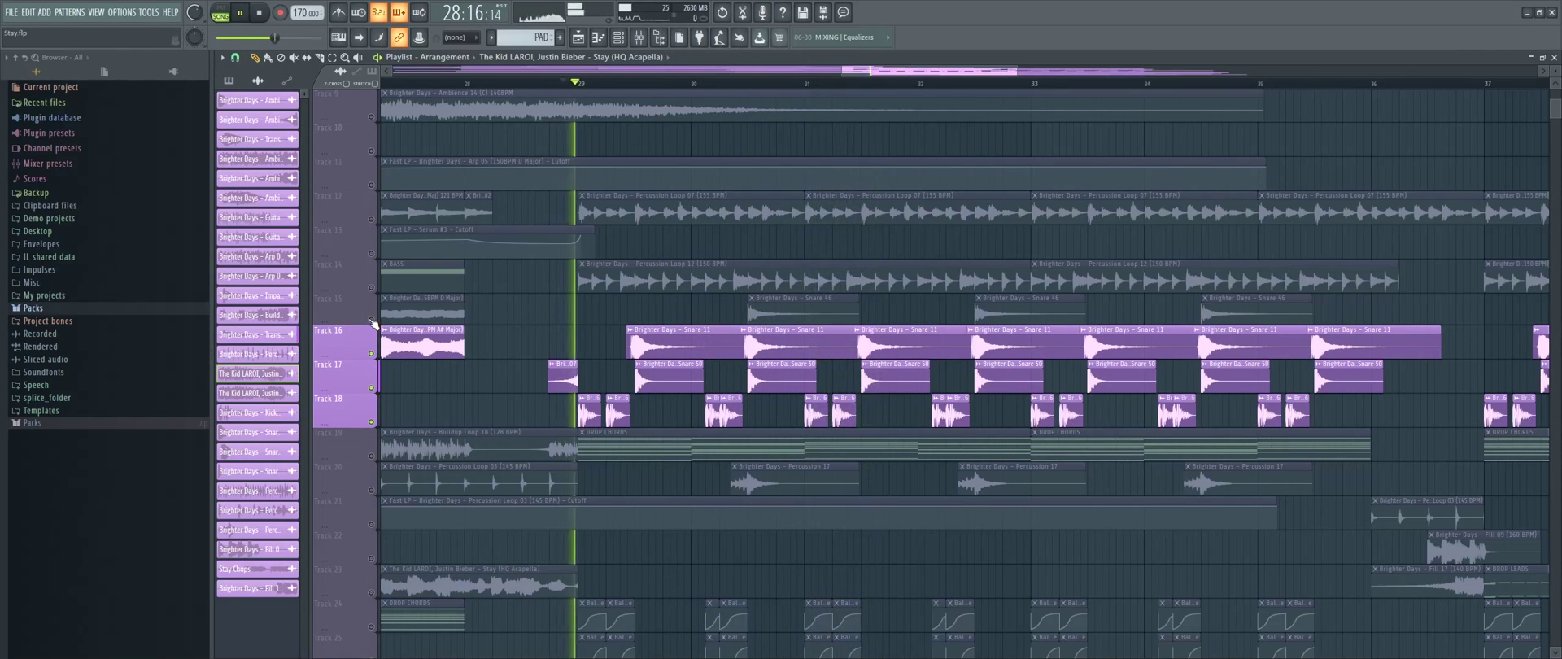
Add the snare on Track 15 and the percussion loops on Tracks 14 and 12 to the drop's drum playback
left_click_drag(374, 324, 374, 322)
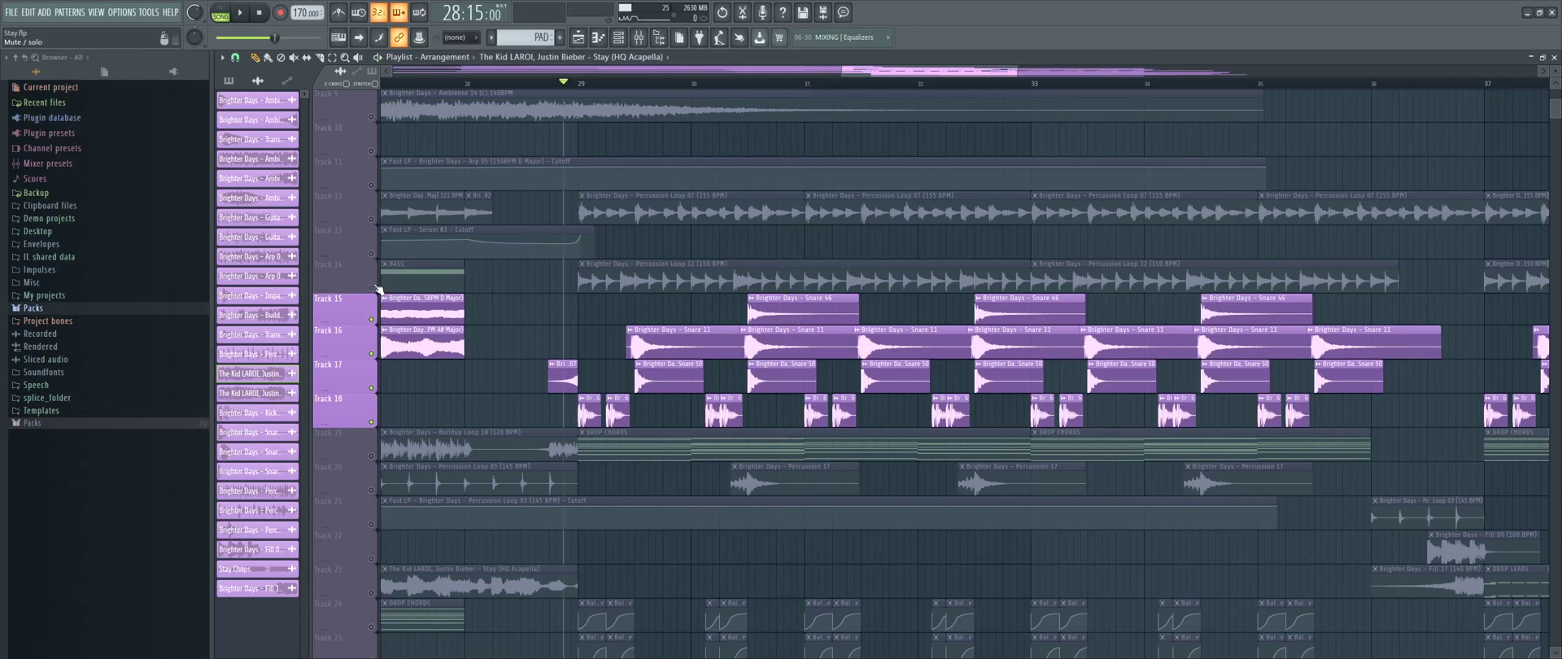
left_click_drag(377, 288, 376, 288)
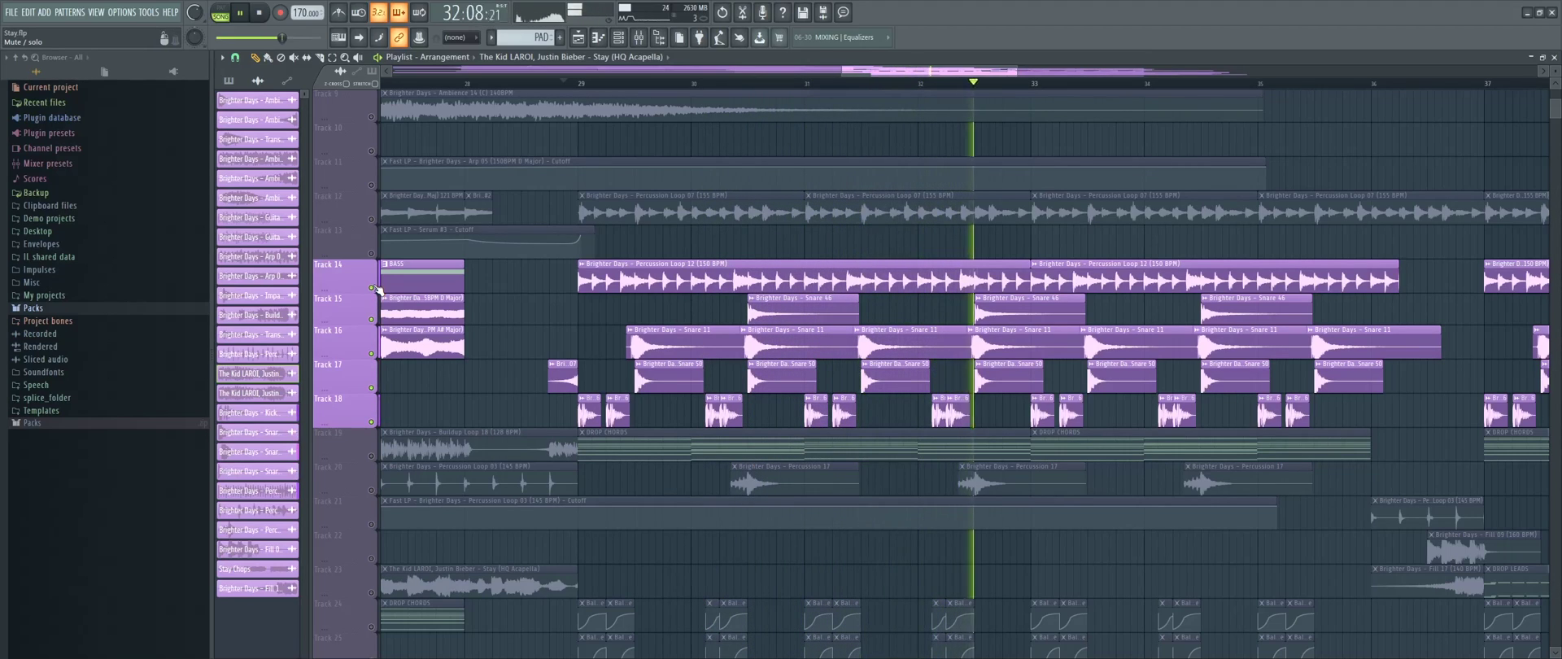
left_click(373, 222)
key("space")
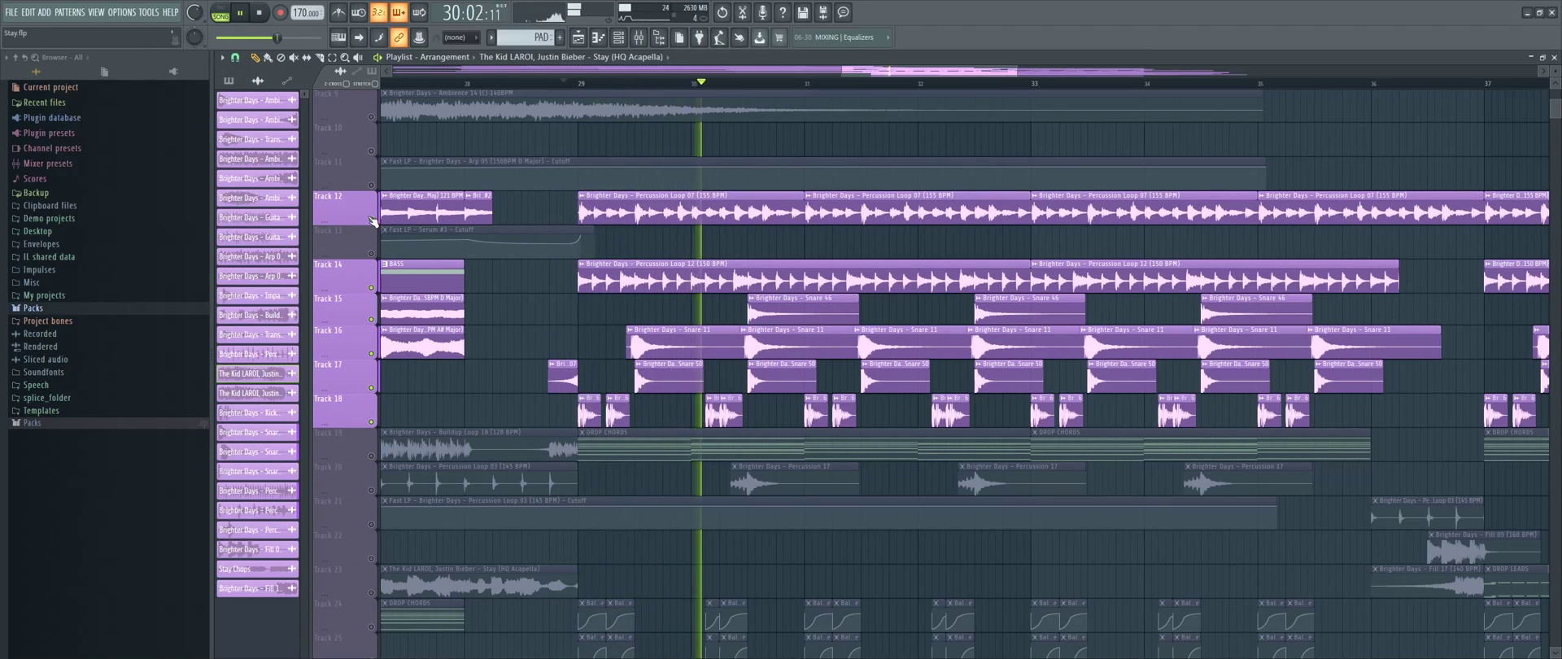
scroll(624, 314, "up", 3)
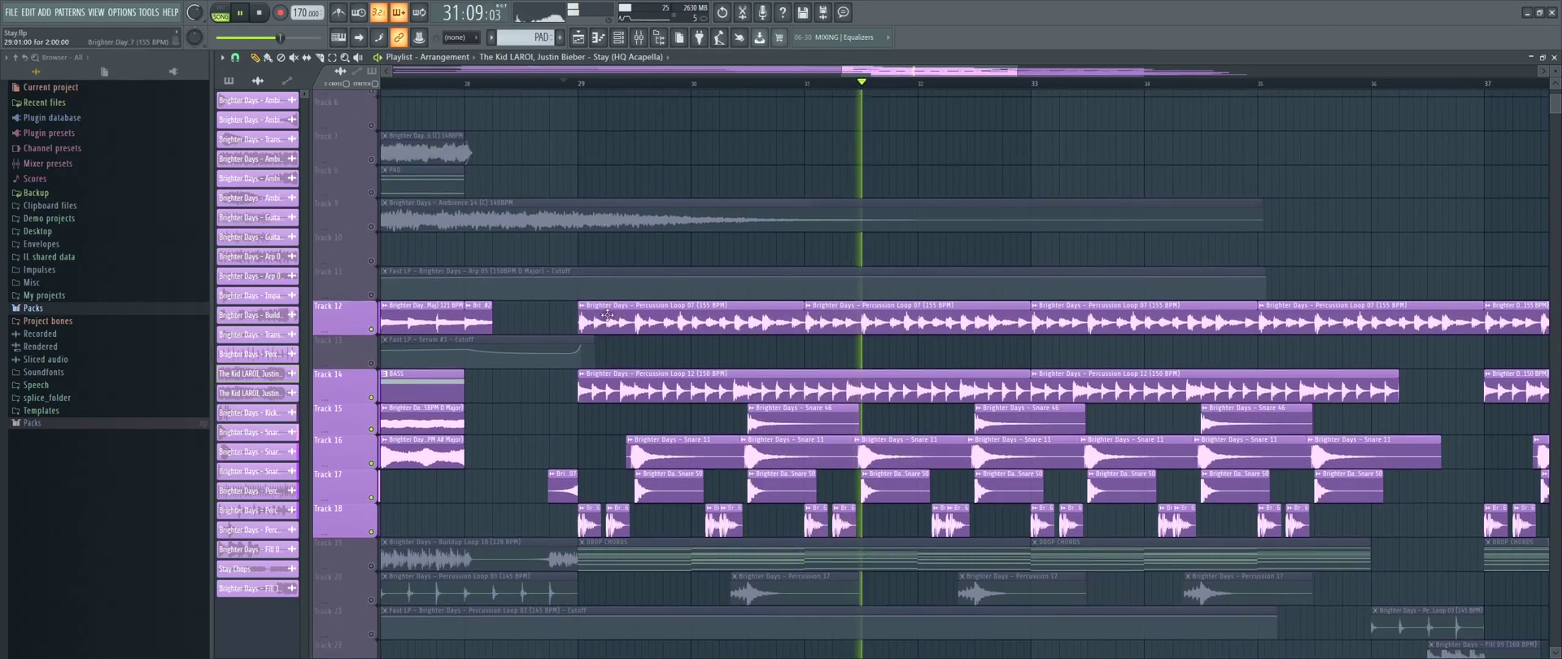
scroll(625, 314, "down", 2)
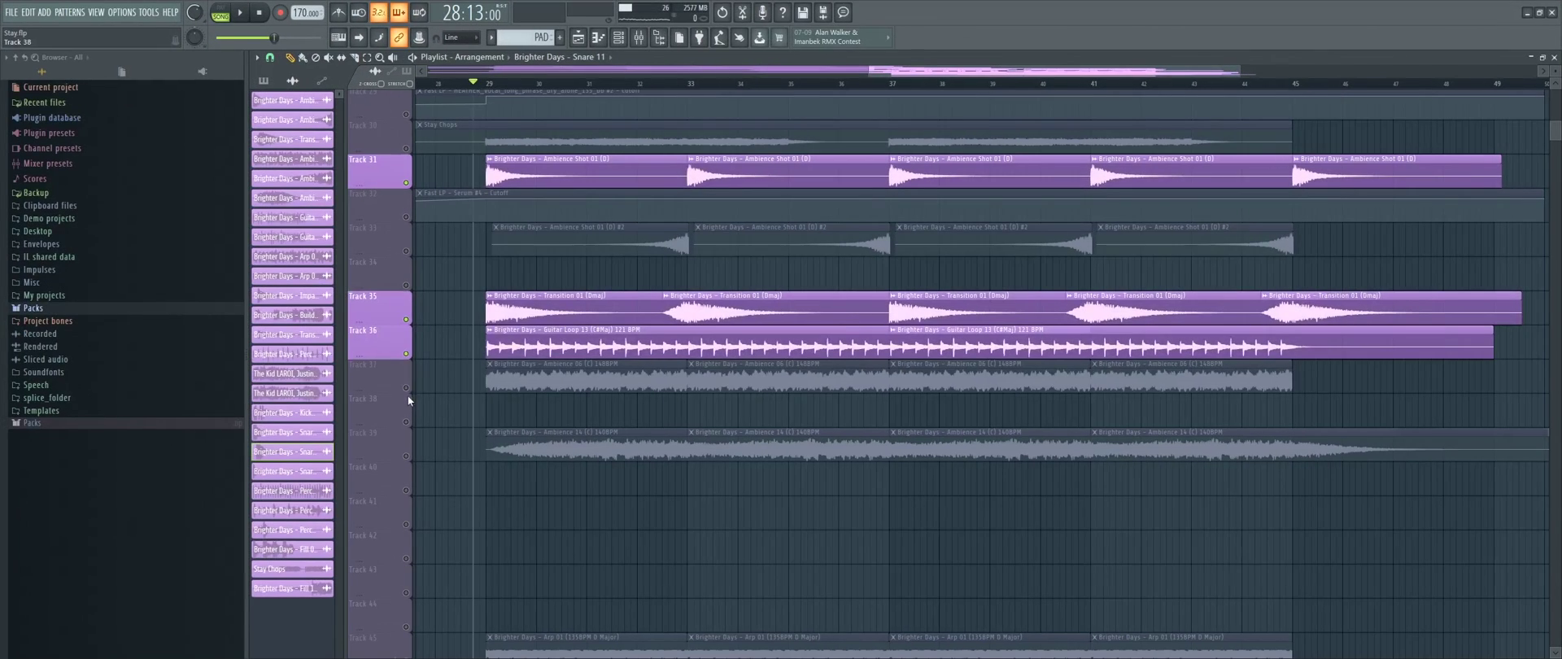
Unmute the drop's ambience and arp layers on Tracks 37, 39, 45, 46 and 33 and listen to them together
left_click(407, 390)
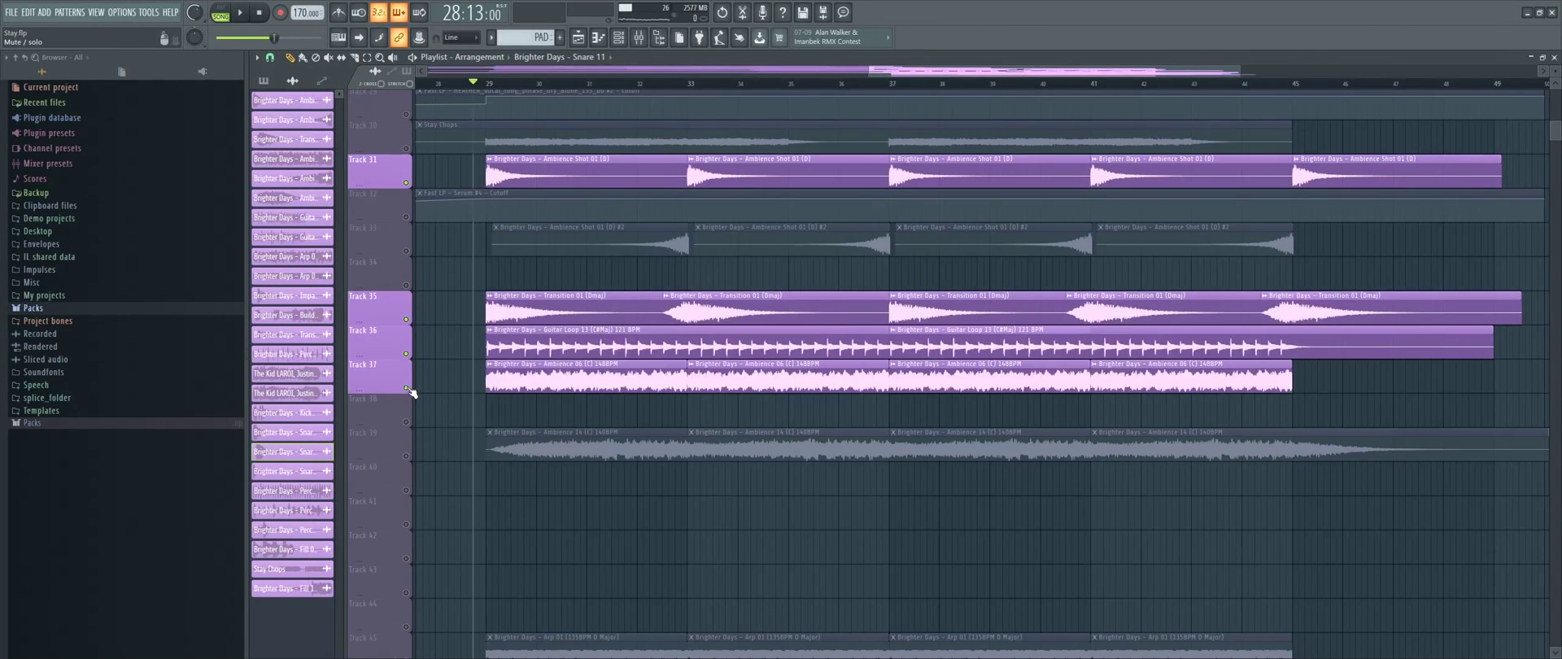
left_click(406, 457)
scroll(407, 460, "down", 3)
left_click(406, 457)
left_click(406, 490)
key("space")
scroll(450, 369, "up", 2)
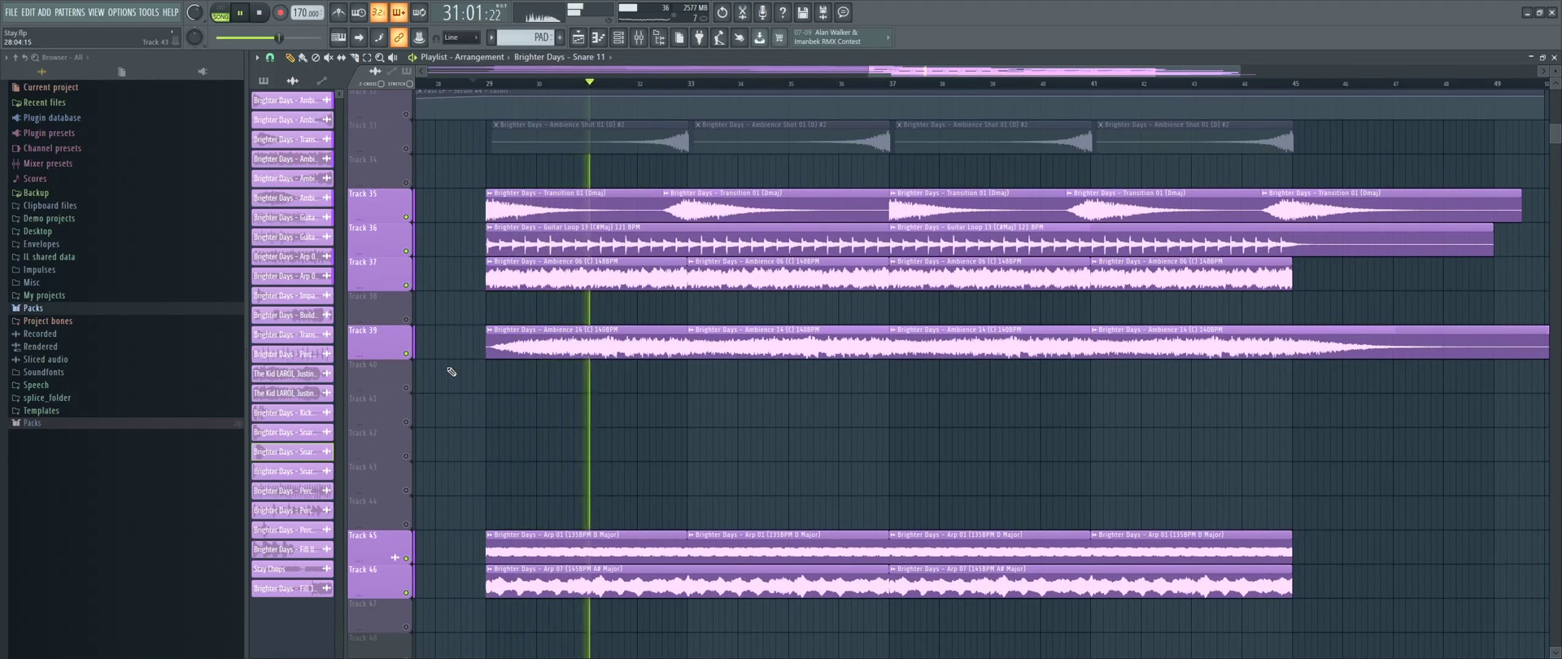
scroll(451, 372, "up", 1)
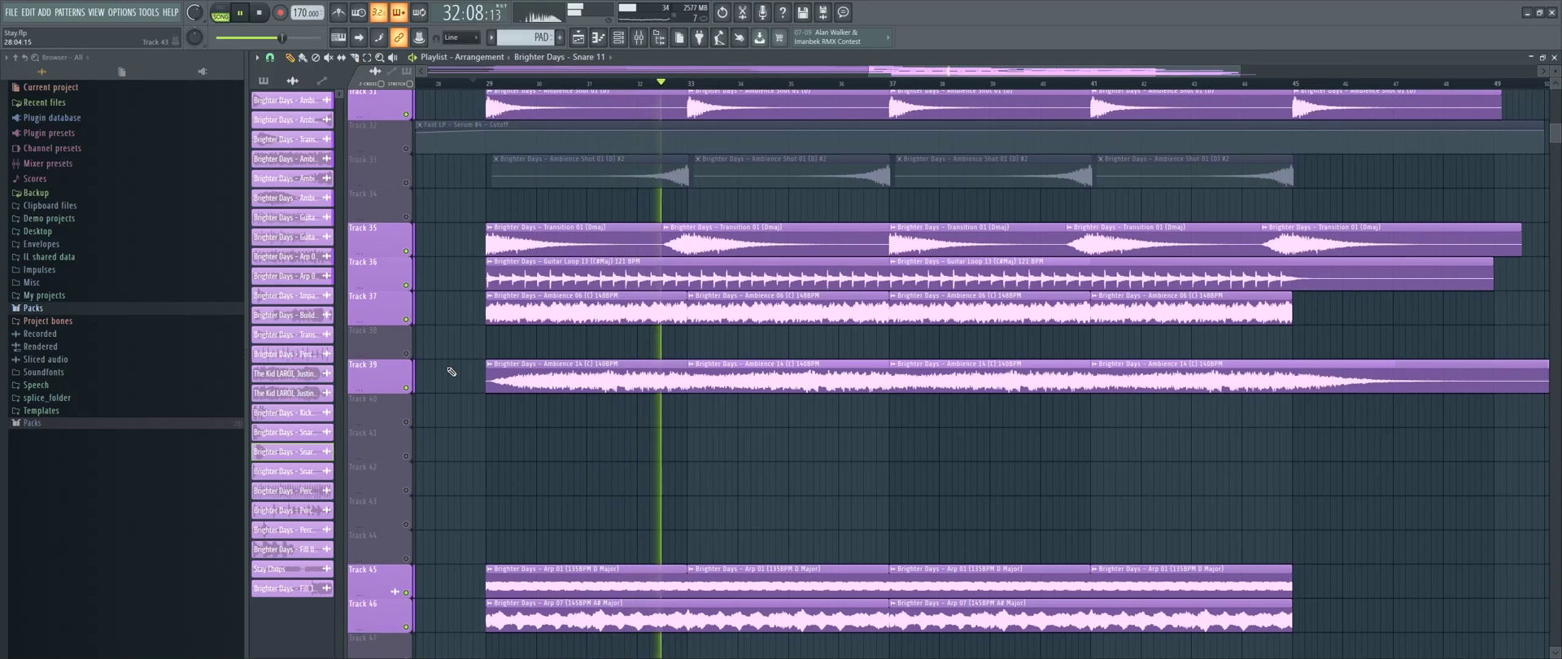
left_click(407, 183)
scroll(456, 395, "up", 5)
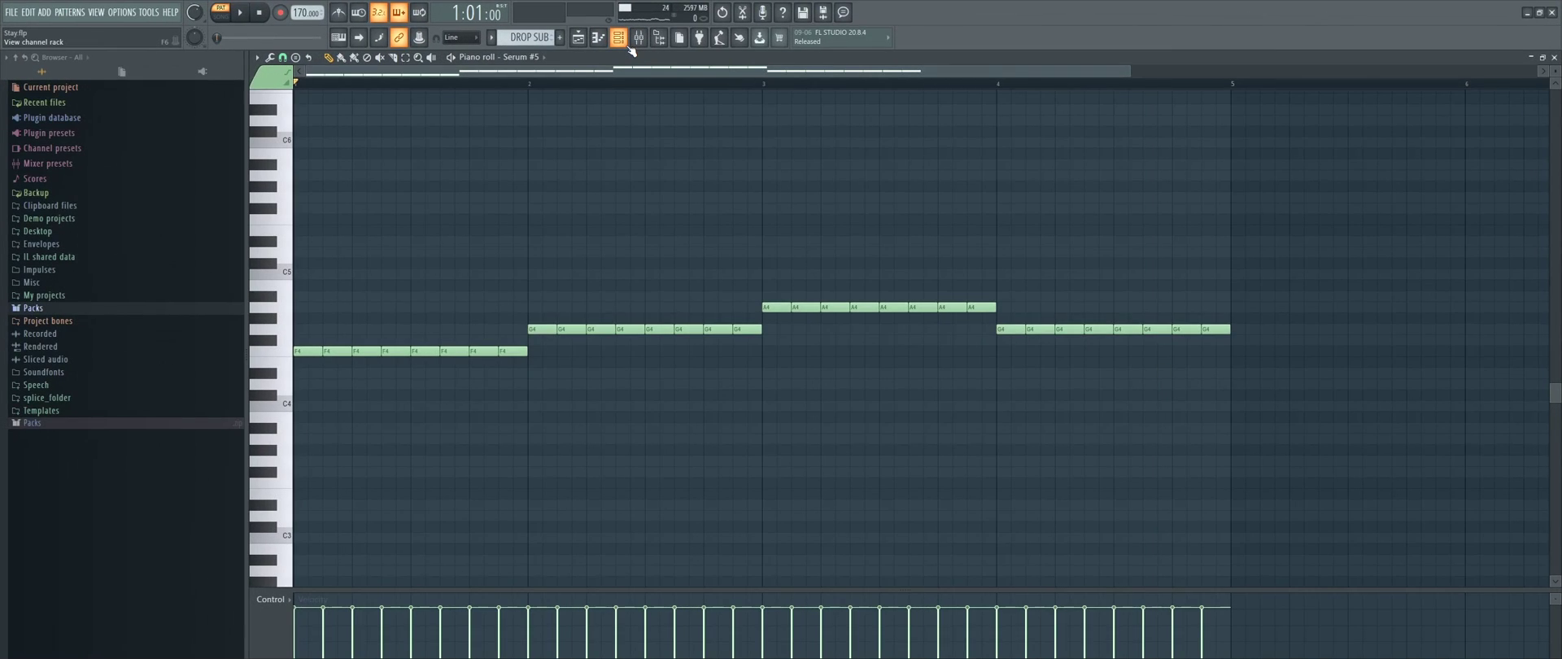
Play the DROP SUB notes and the DROP MID BASS notes in the piano roll
key("space")
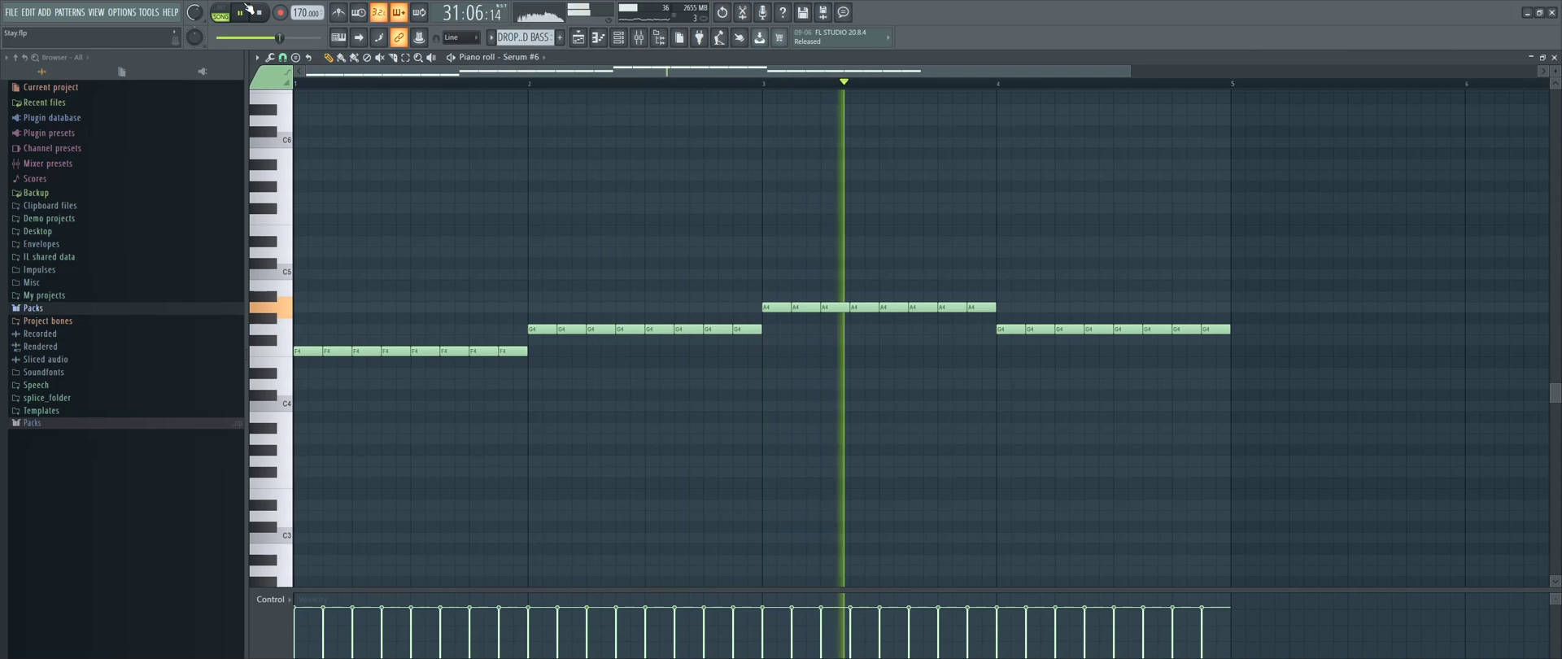
key("space")
key("space")
Listen to the mid bass layers in the channel rack, showing the Serum #6, Serum #12 and Serum #13 synth windows
key("F6")
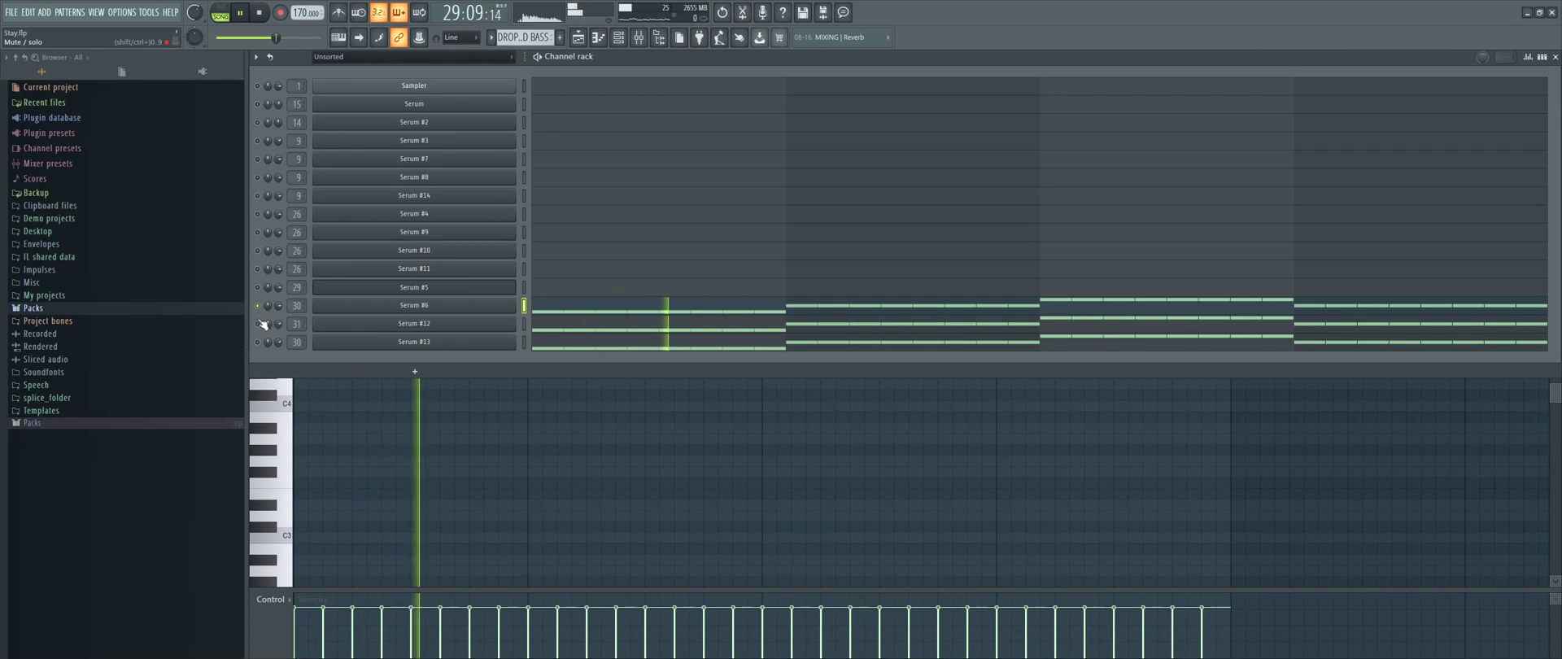
left_click(372, 310)
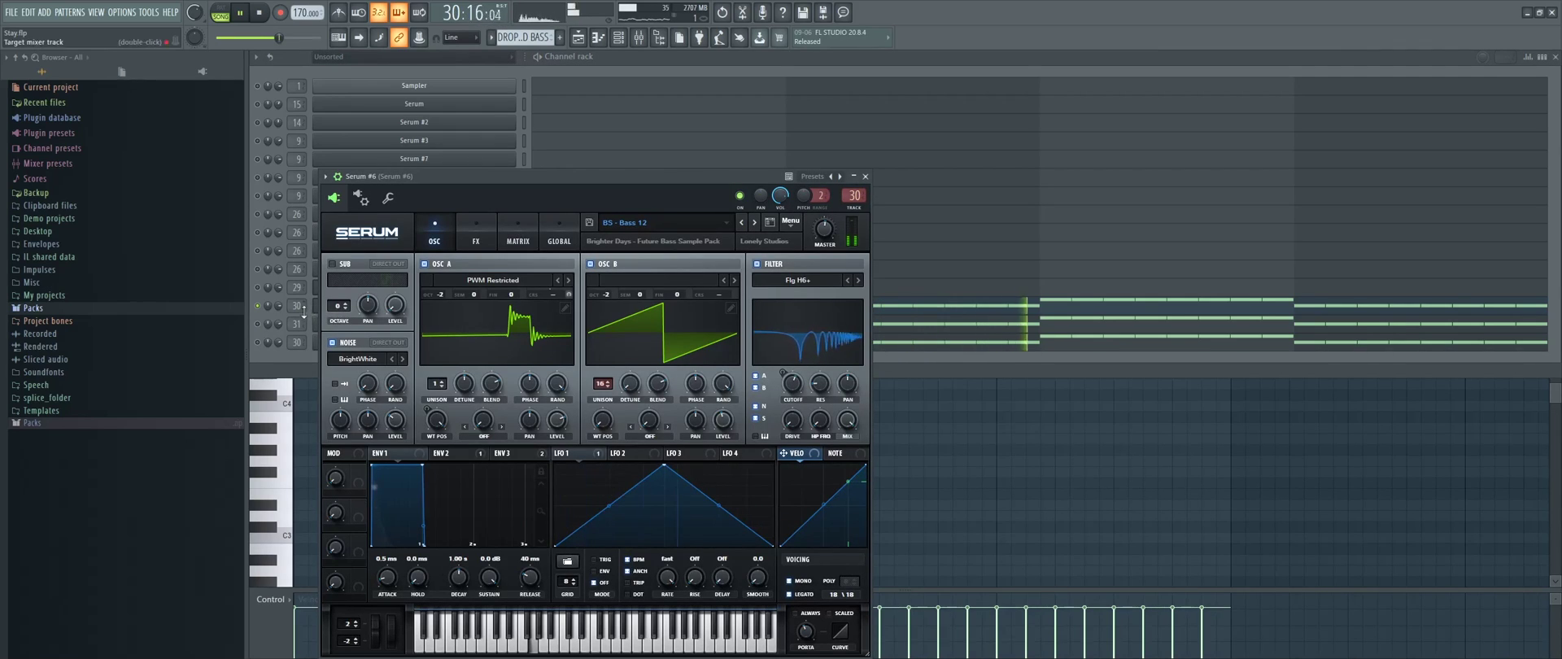
left_click(261, 328)
left_click(345, 322)
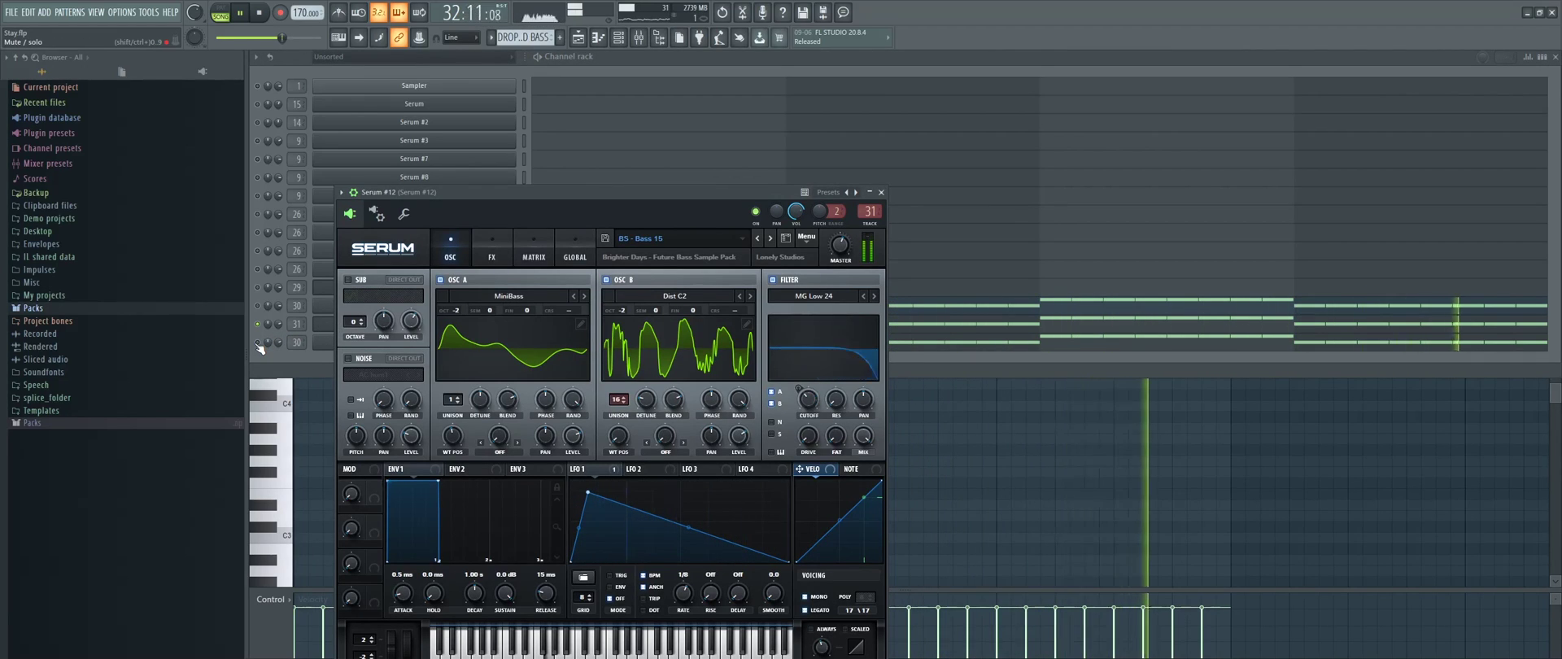
left_click(259, 342)
left_click(325, 338)
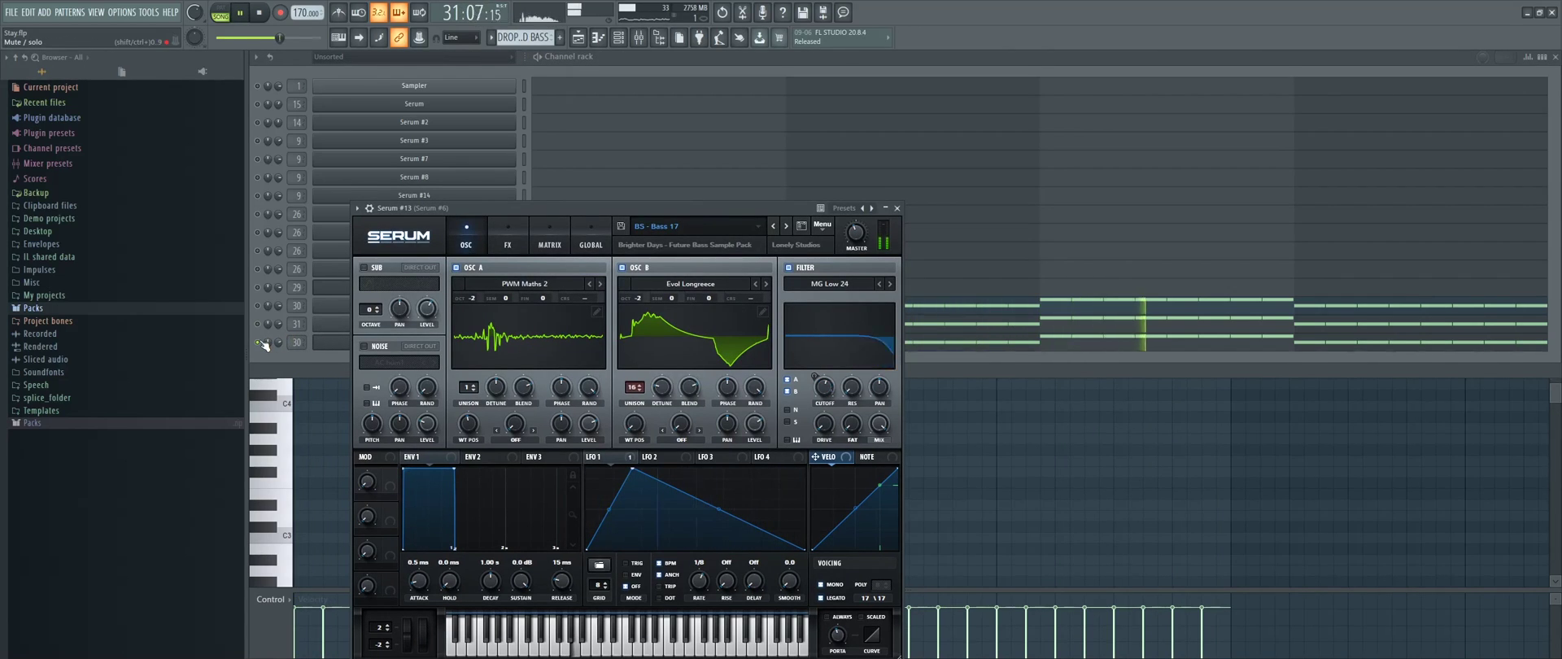
Stop playback and show the Fruity Parametric EQ 2 and OTT effects on the Serum #6 mixer track
key("space")
key("F9")
left_click(1125, 200)
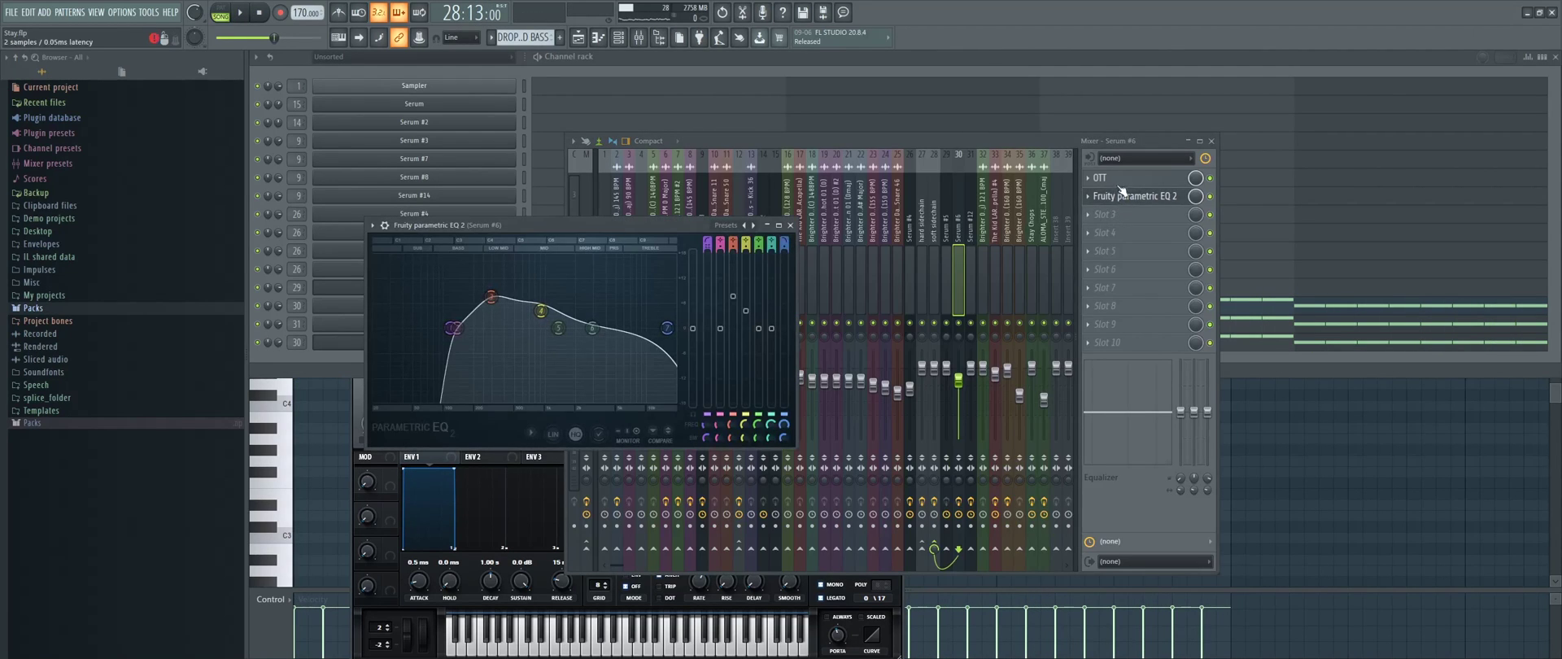
left_click(1120, 180)
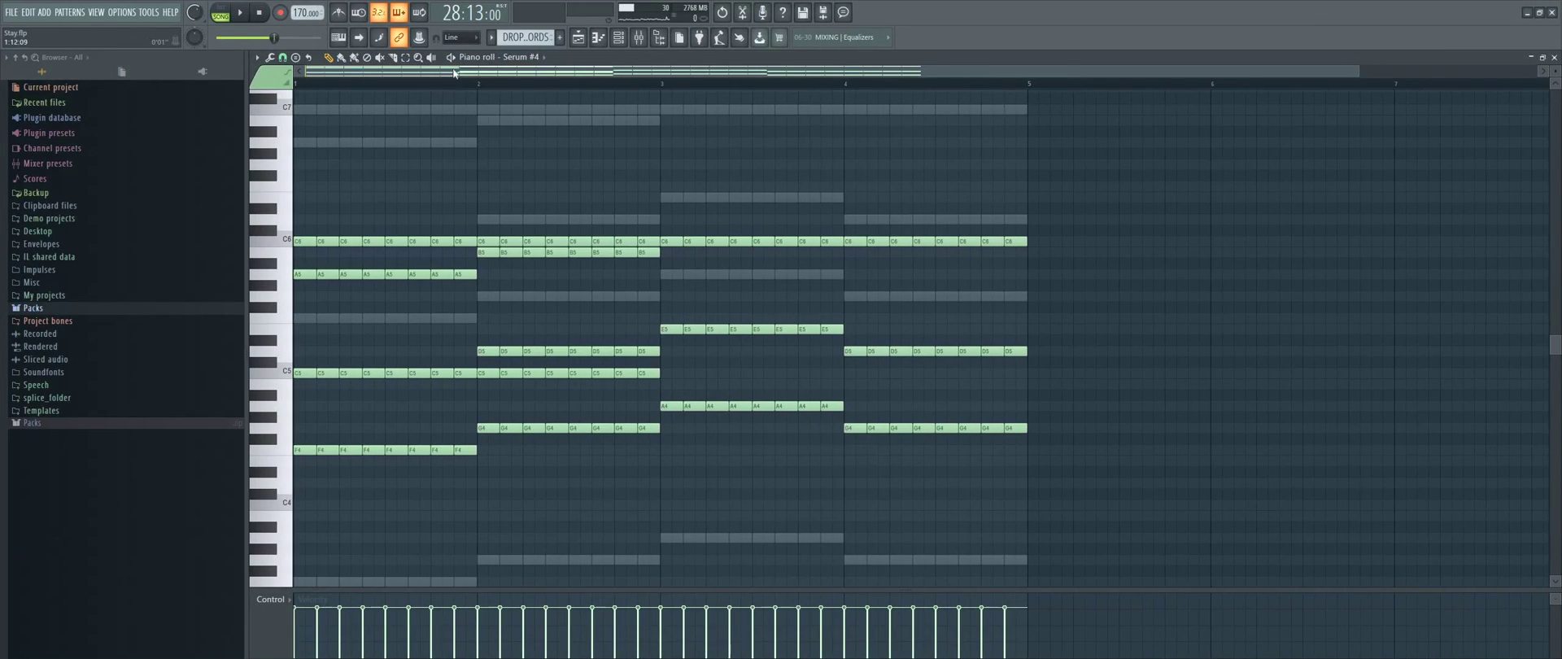
Play the DROP CHORDS pattern from its piano roll
key("space")
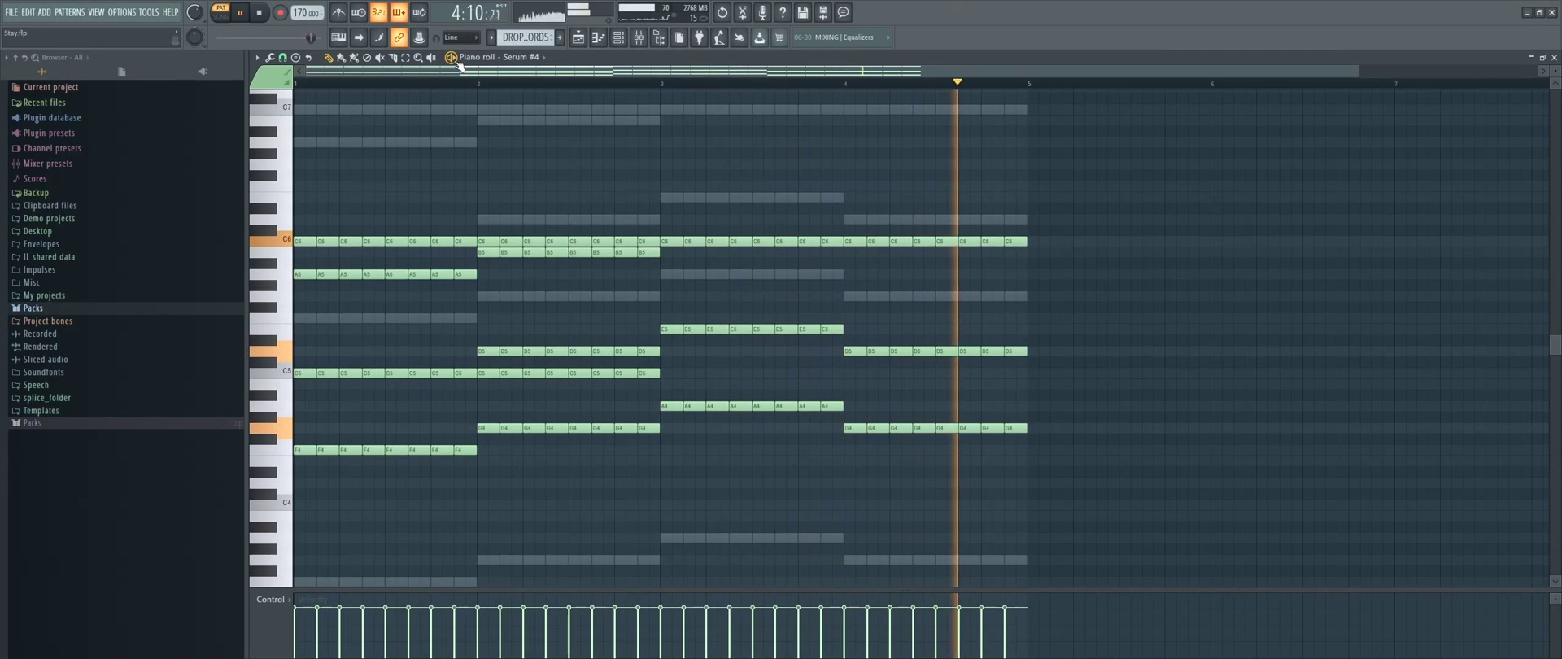
key("space")
key("space")
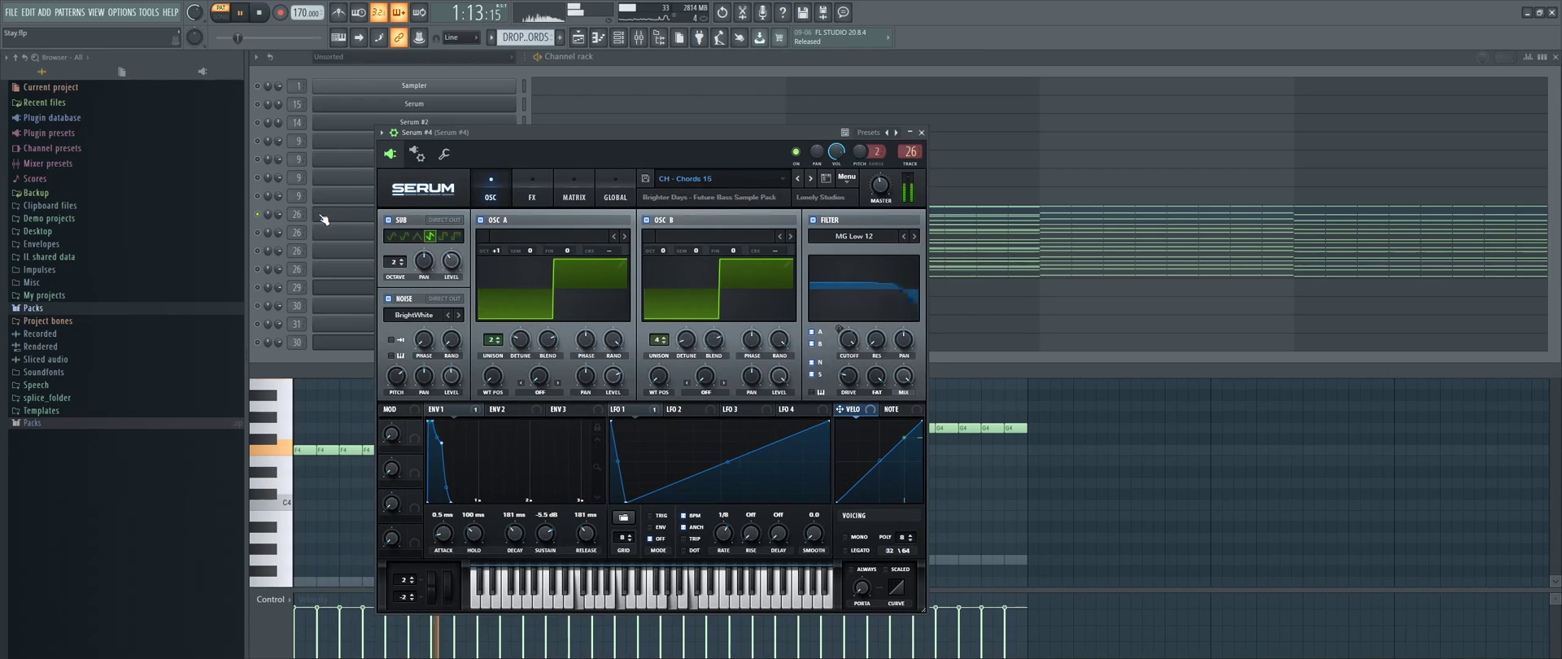
Step through the chord layers' synth windows from Serum #4 to Serum #9, Serum #10 and Serum #11 during playback
left_click(323, 218)
left_click(350, 237)
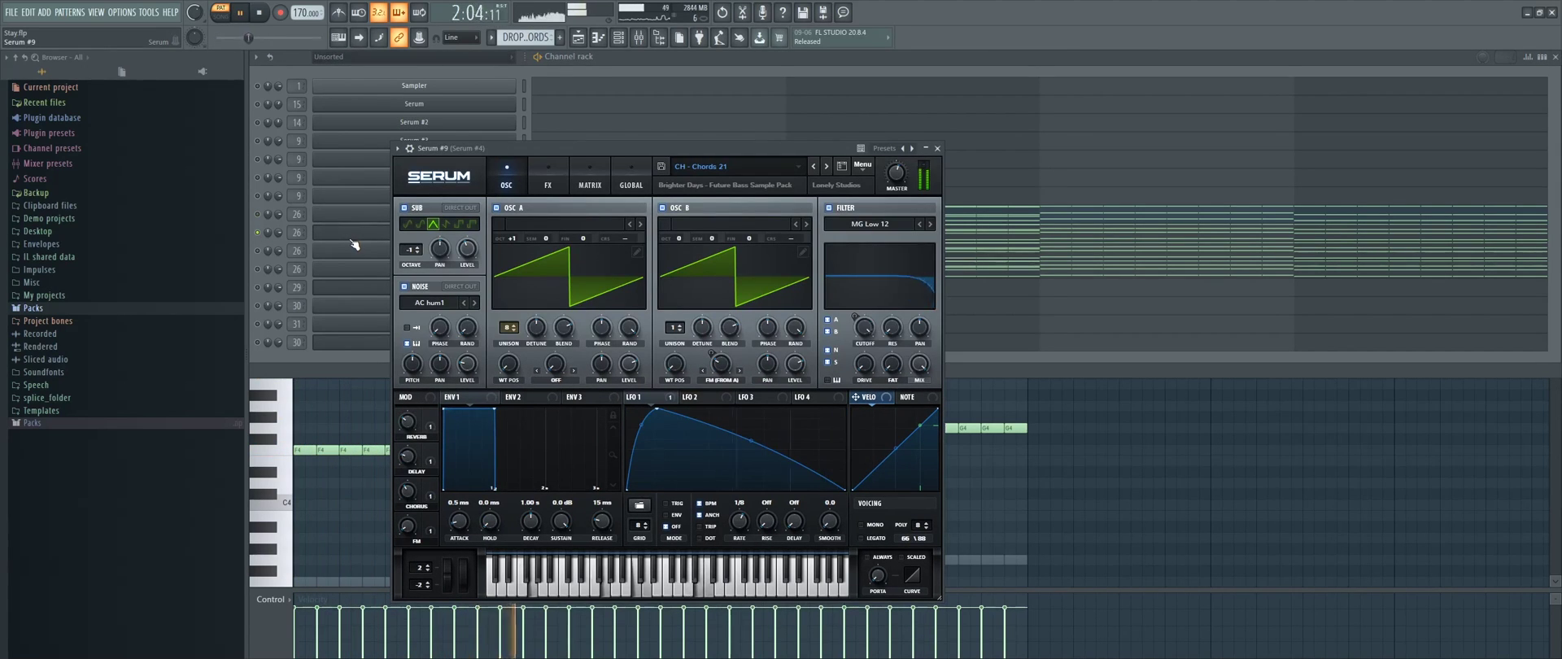
left_click(366, 251)
left_click(366, 251)
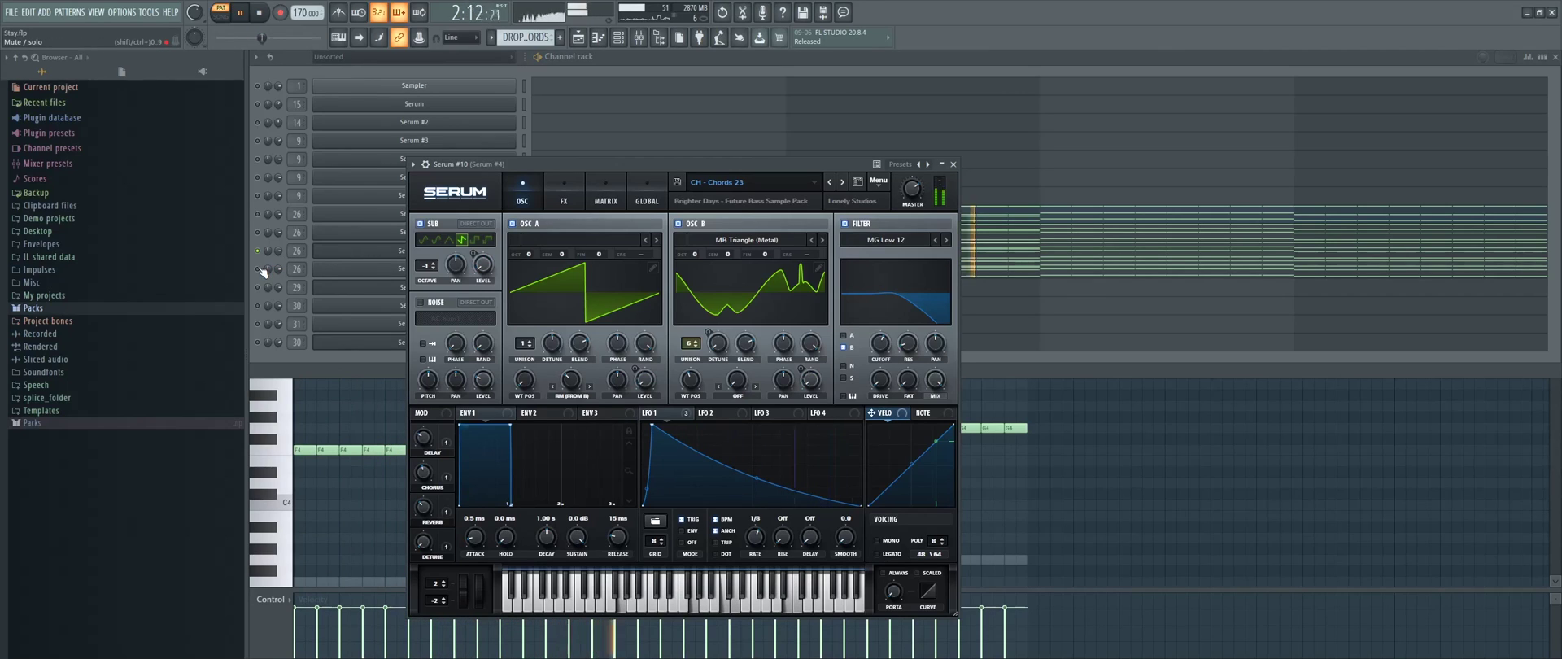
left_click(383, 263)
left_click(383, 264)
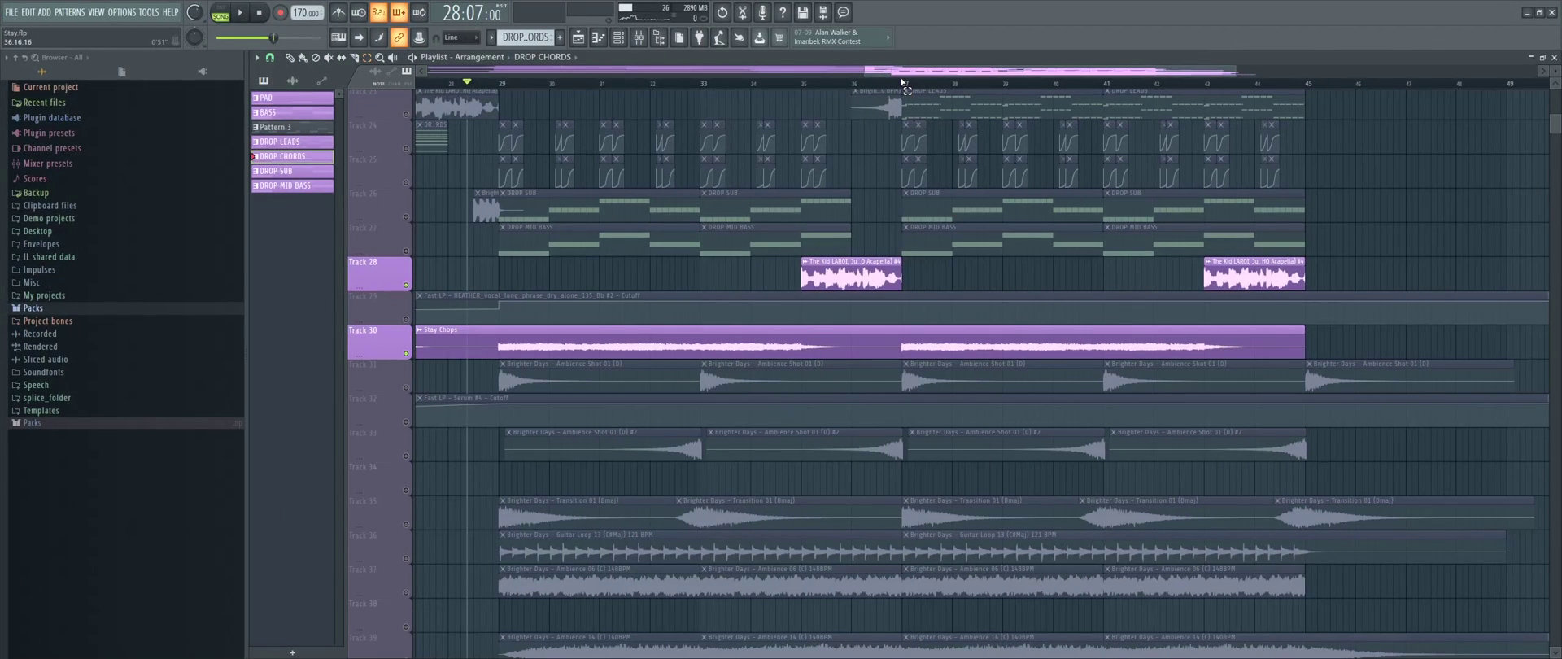
Play the soloed acapella clips on Track 28 together with the Stay Chops on Track 30
key("space")
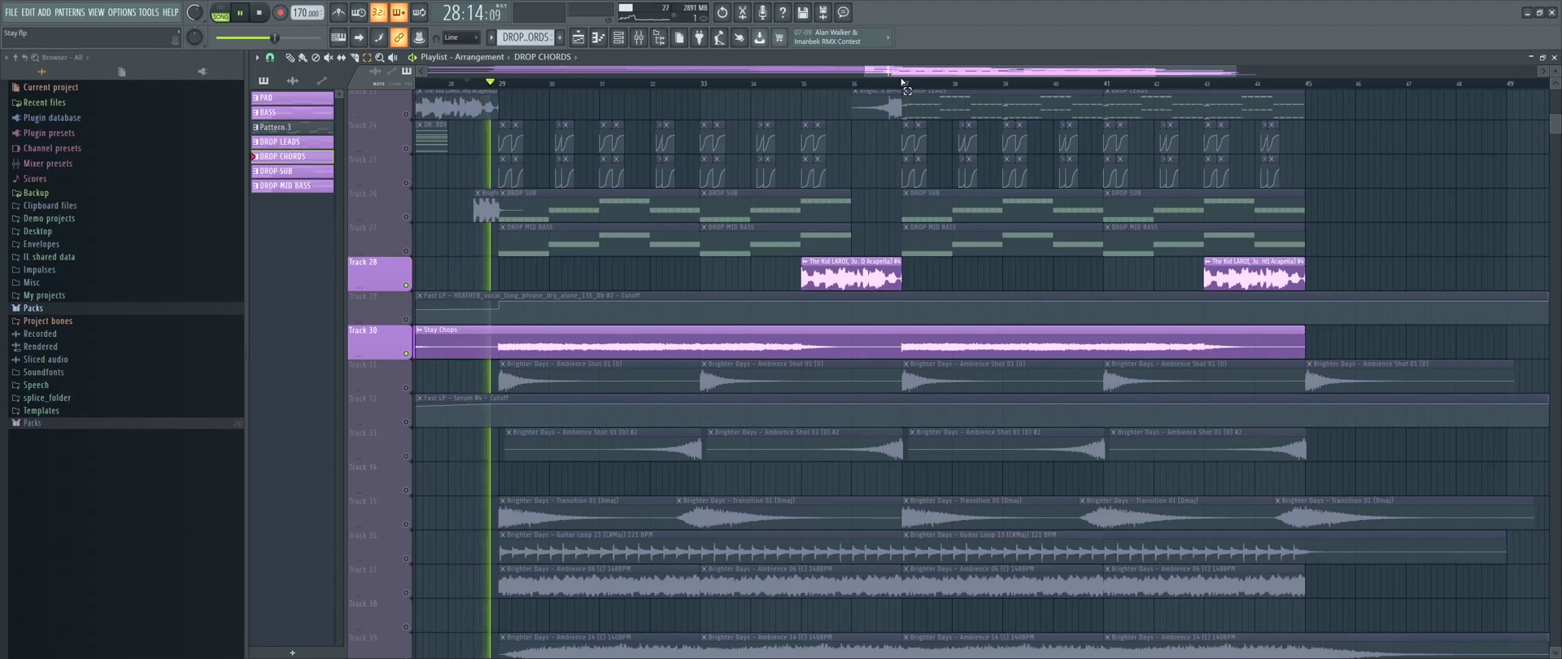